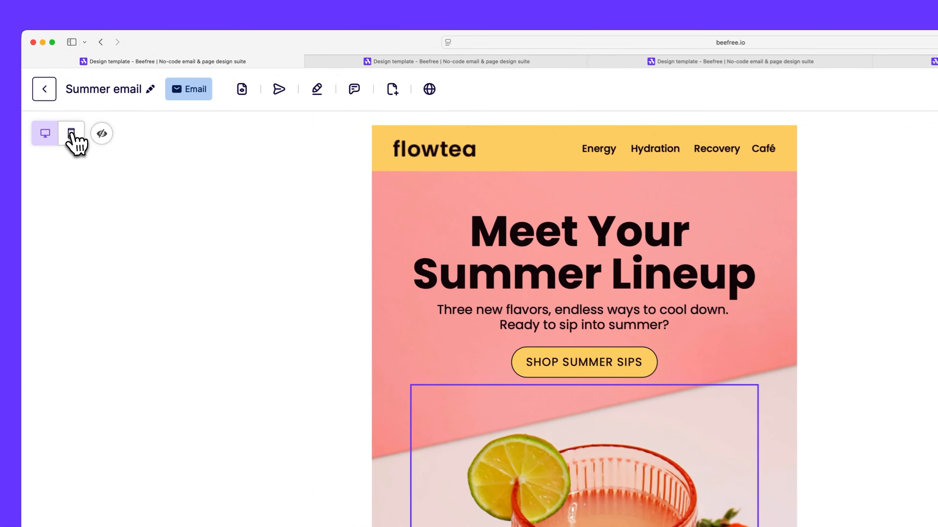
- Preview the Summer email and the Podcast email in mobile view
left_click(71, 135)
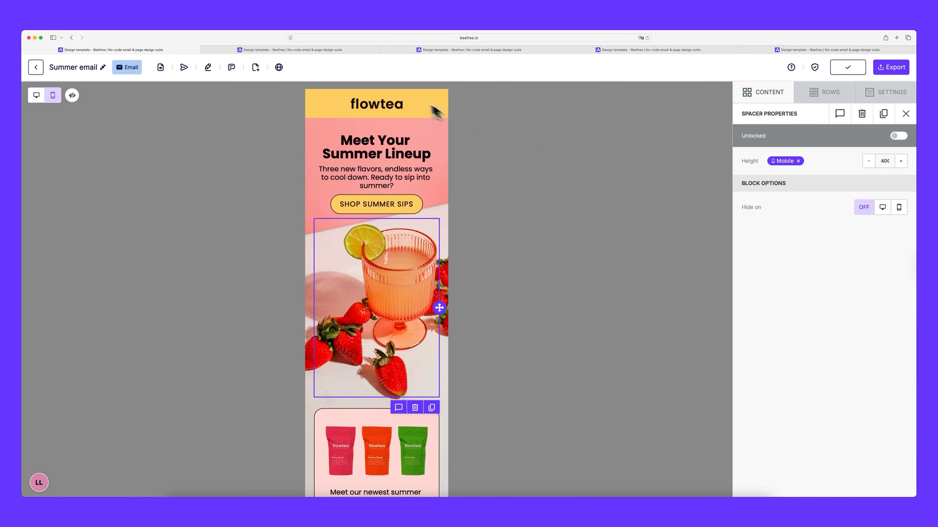
left_click(317, 52)
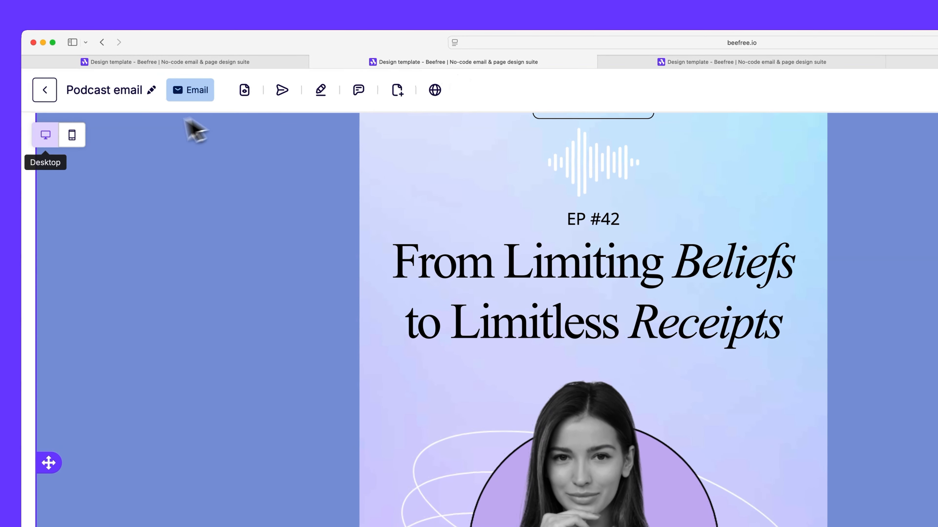
left_click(53, 95)
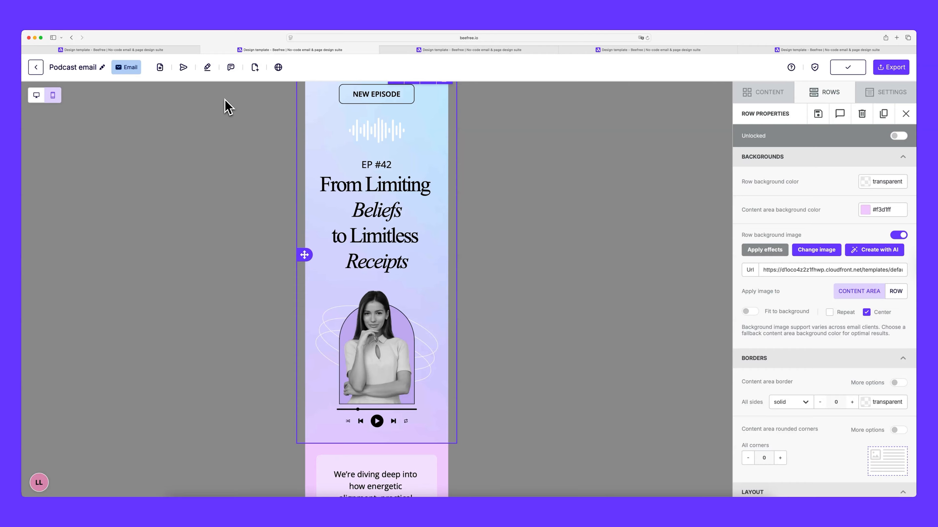
- Examine the background image settings of the Father's day email's heading, Inclusions and "Celebrate with sports" rows
left_click(481, 50)
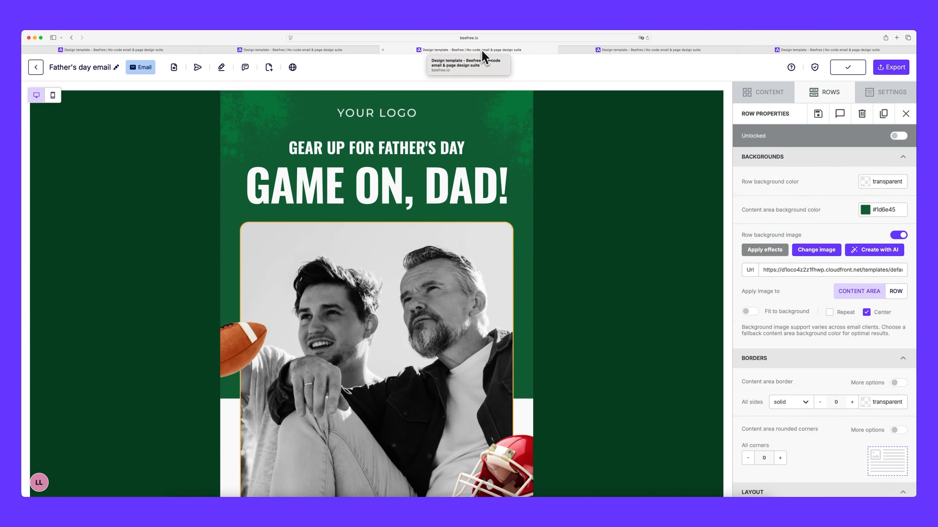
left_click(603, 119)
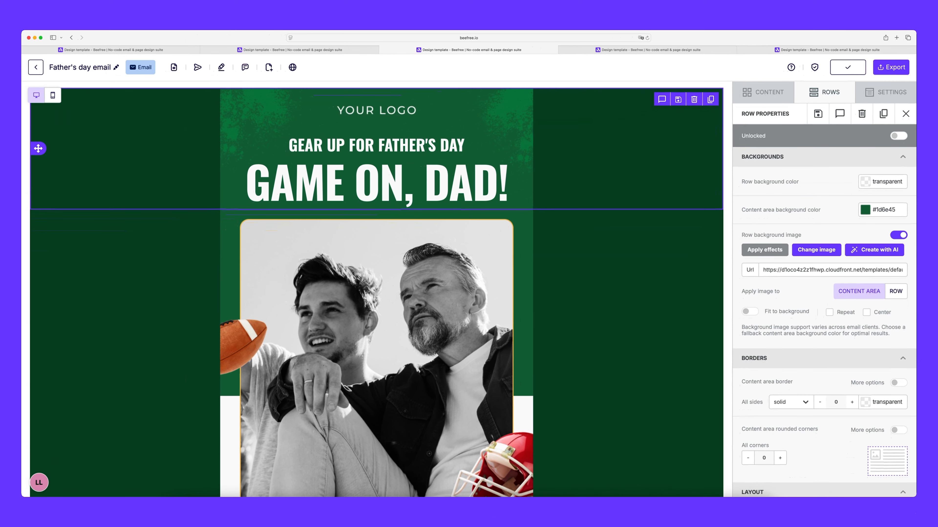
scroll(376, 288, "down", 5)
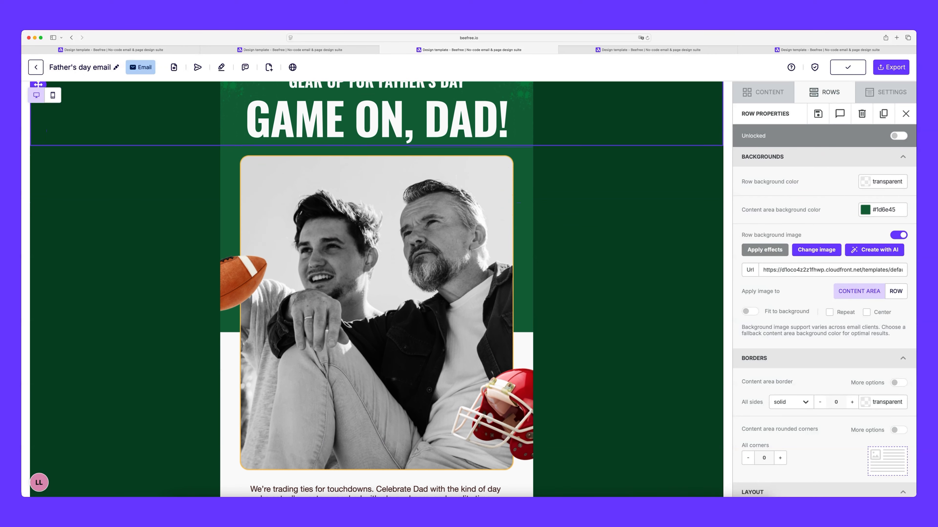
scroll(376, 289, "down", 10)
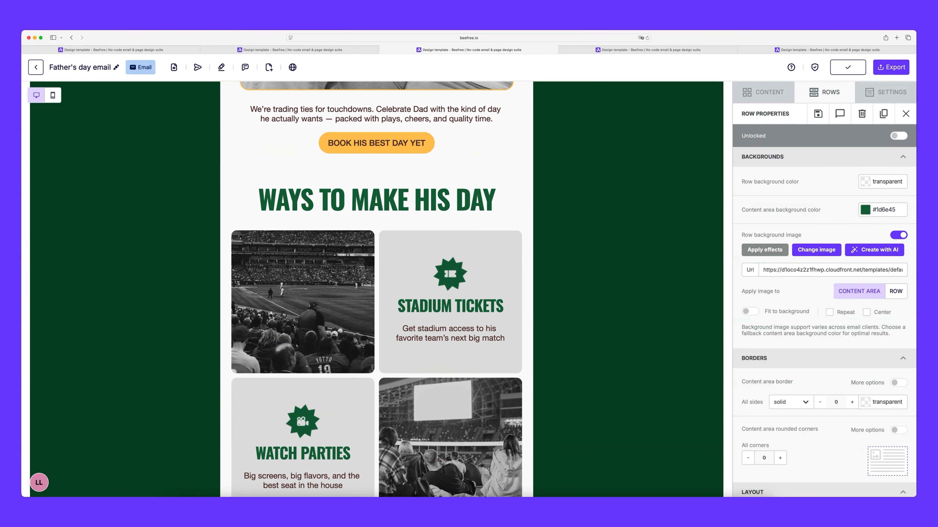
scroll(601, 121, "down", 8)
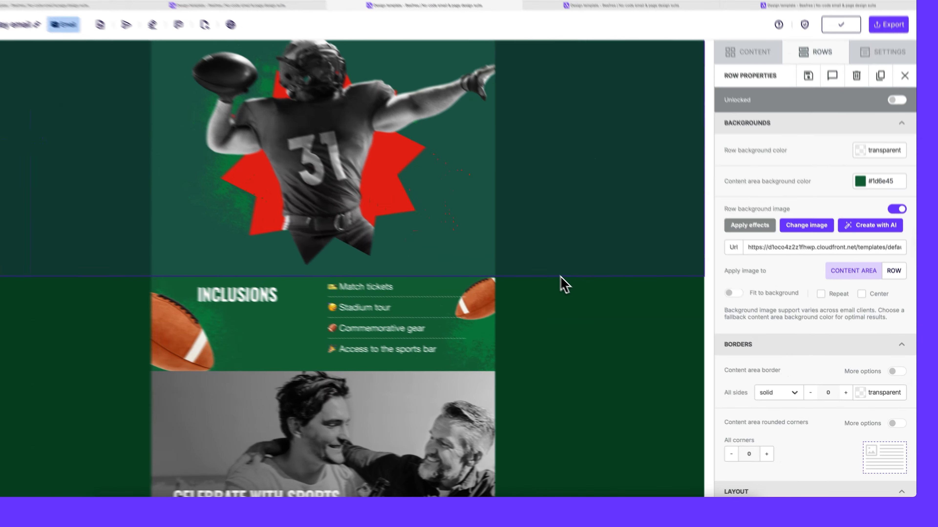
left_click(594, 329)
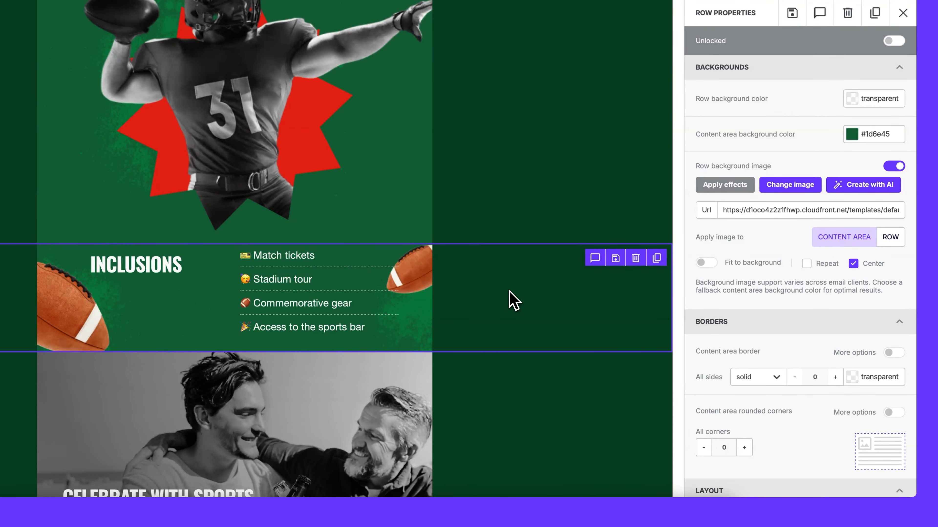
scroll(513, 300, "down", 3)
left_click(524, 298)
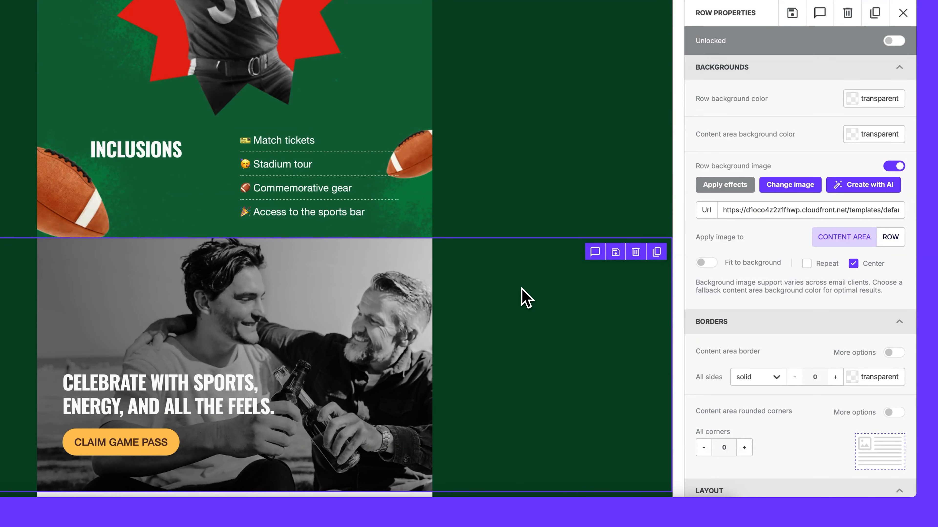
scroll(525, 297, "down", 1)
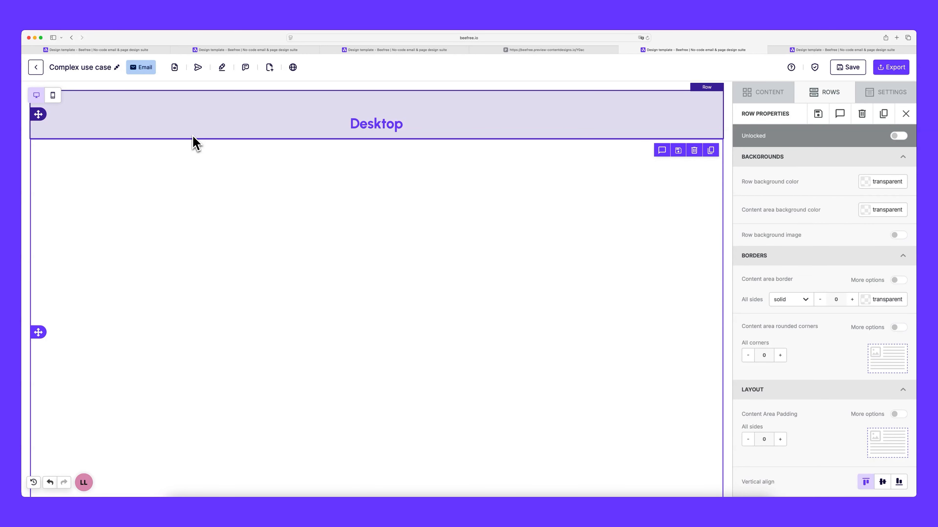
- Insert an empty row with two equal columns below the Desktop heading and select it
left_click(827, 92)
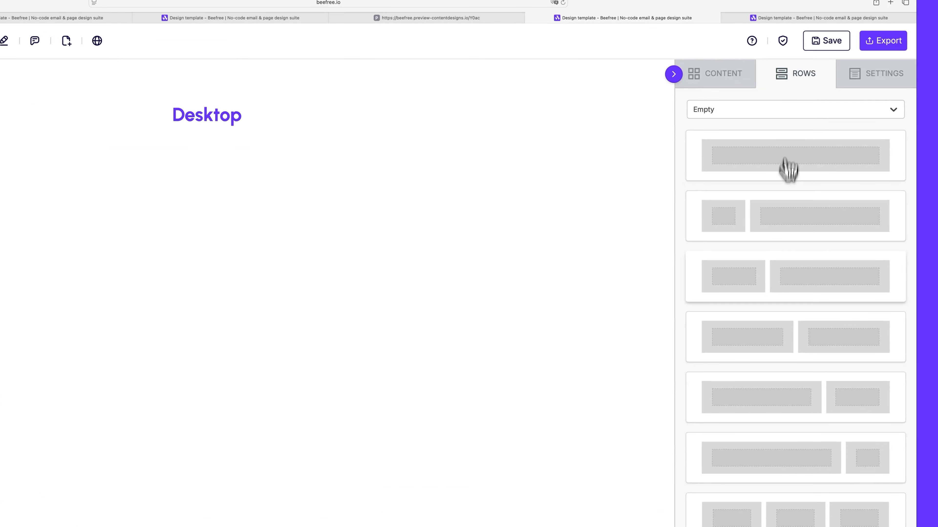
left_click_drag(764, 330, 393, 127)
left_click(413, 153)
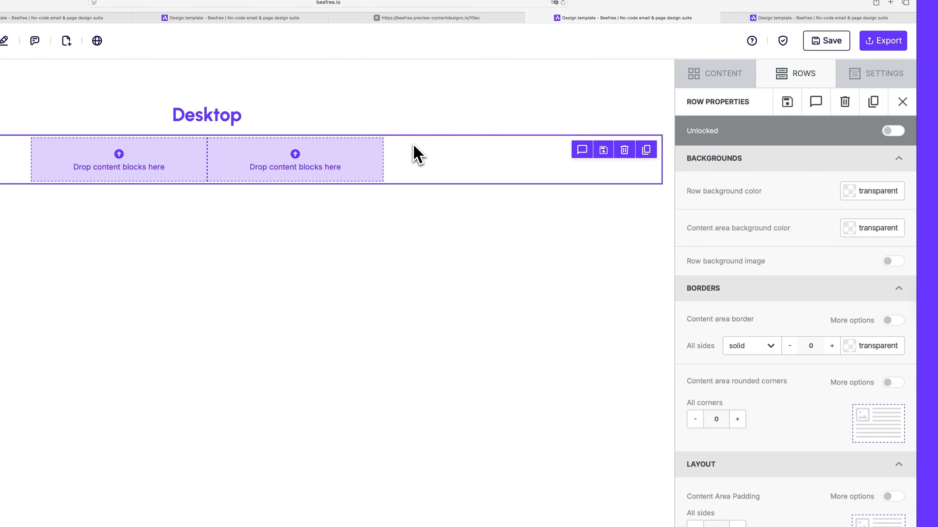
- Give the two-column row the background image background.png, applied to the content area and centered
left_click(896, 263)
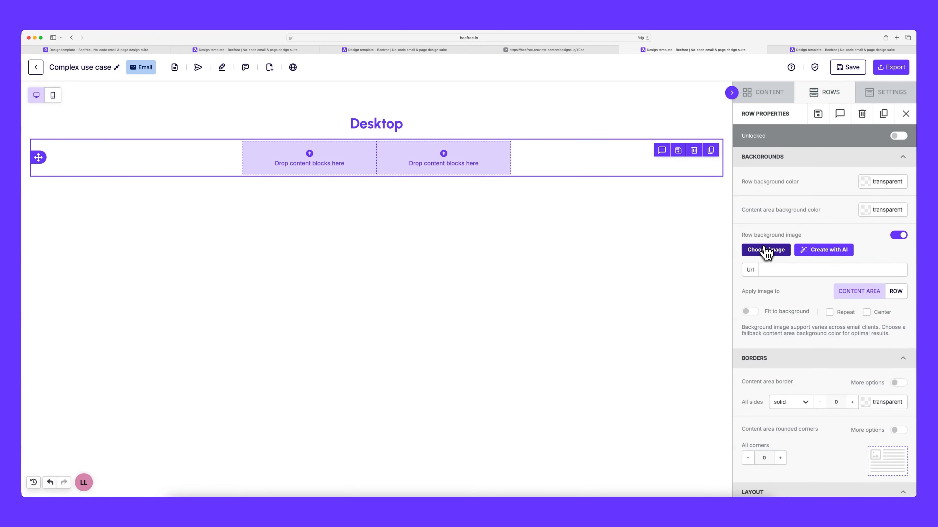
left_click(766, 250)
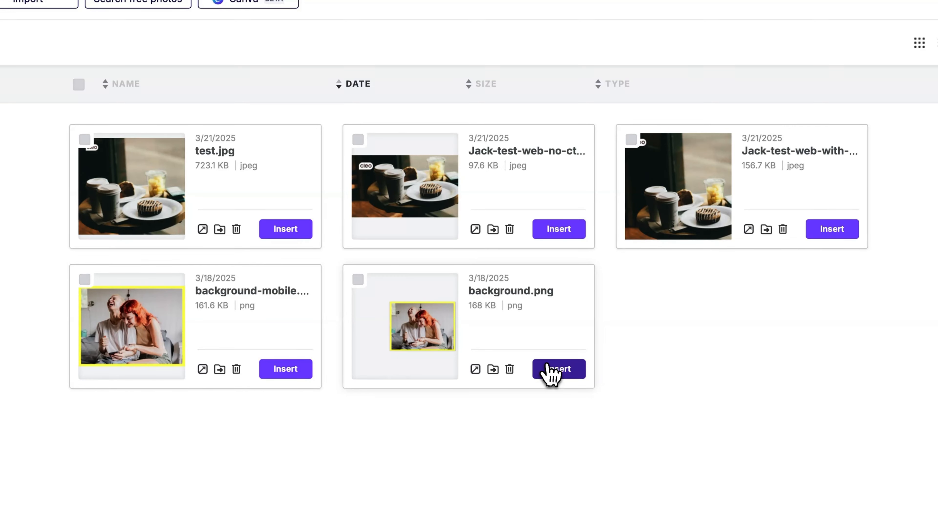
left_click(550, 376)
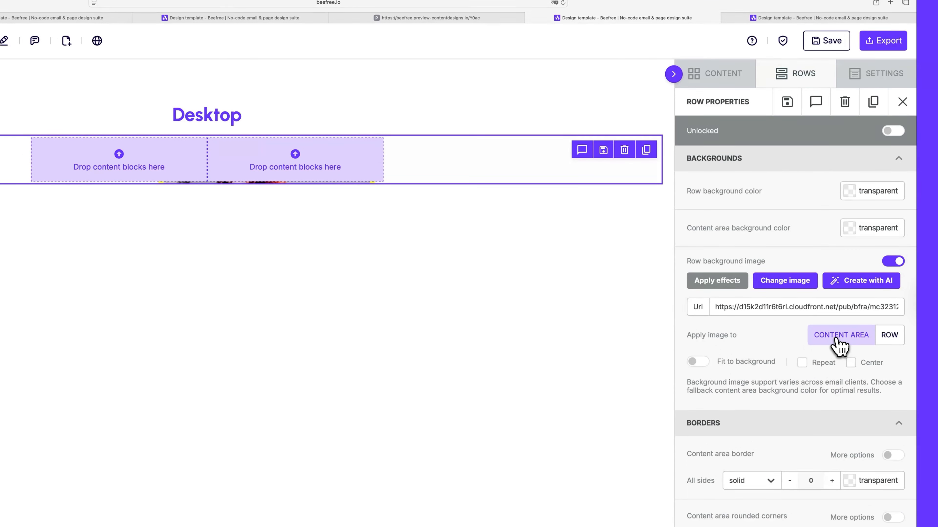
left_click(851, 364)
- Place a spacer block in the second column of the row
left_click(718, 91)
left_click(556, 170)
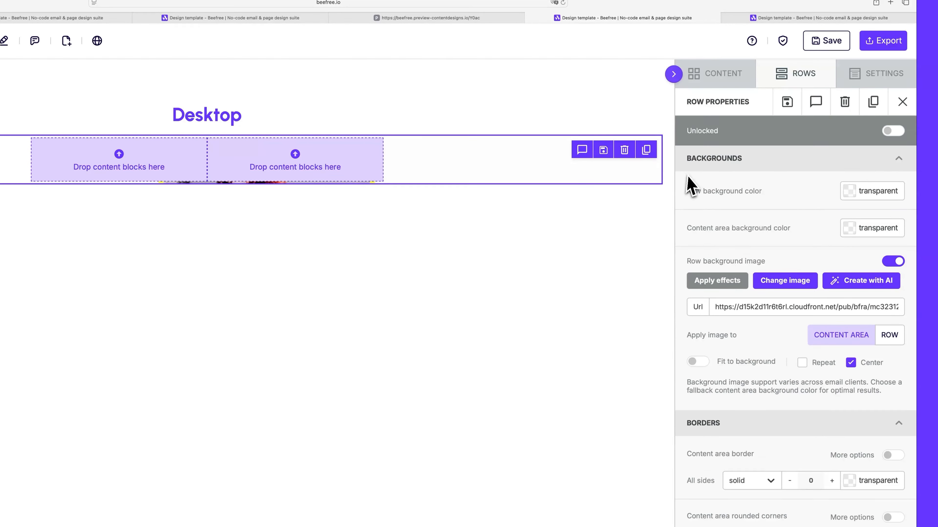
left_click(714, 84)
left_click_drag(753, 295, 439, 175)
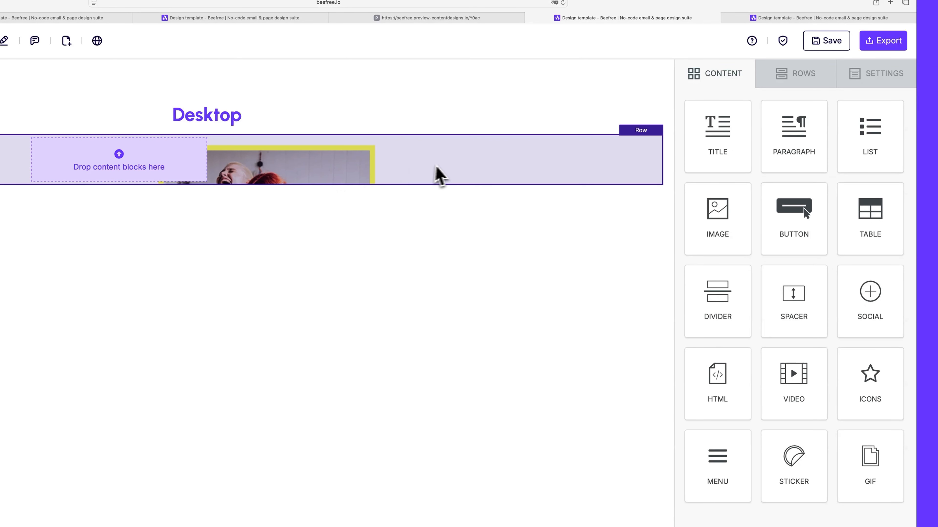
- Set the row's first column background to #140231 and its padding to 20 on all sides
left_click(465, 168)
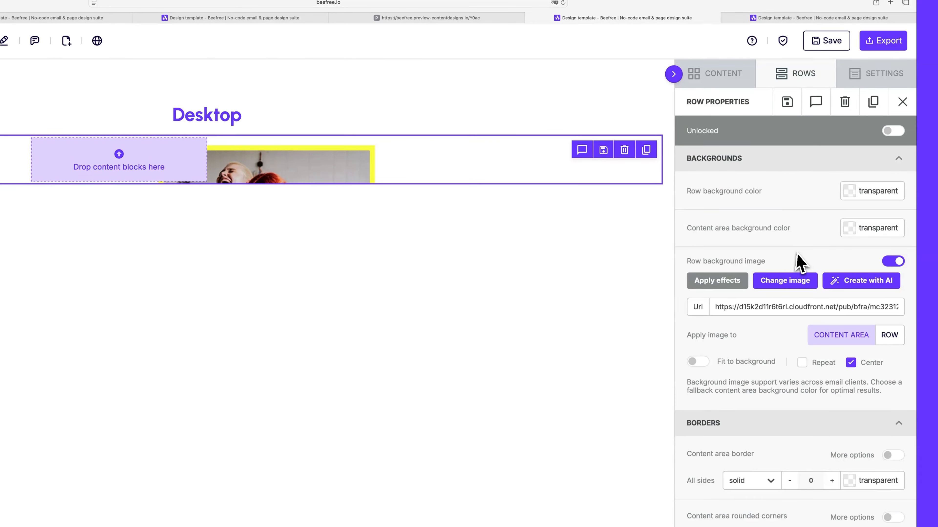
scroll(798, 255, "down", 15)
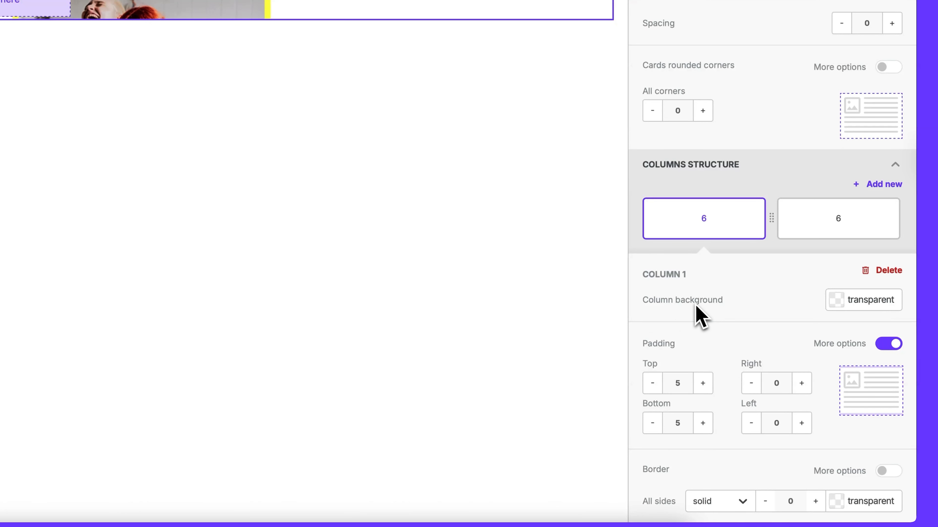
left_click(837, 300)
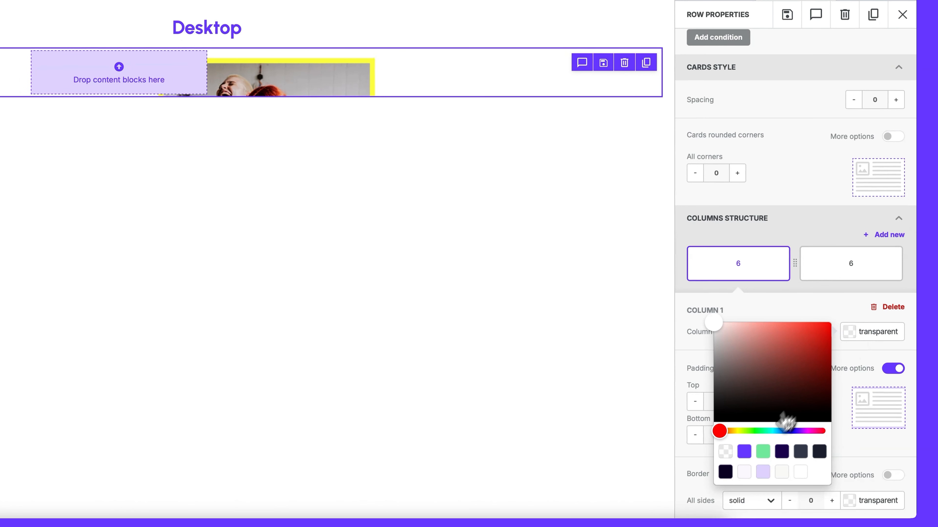
left_click(689, 467)
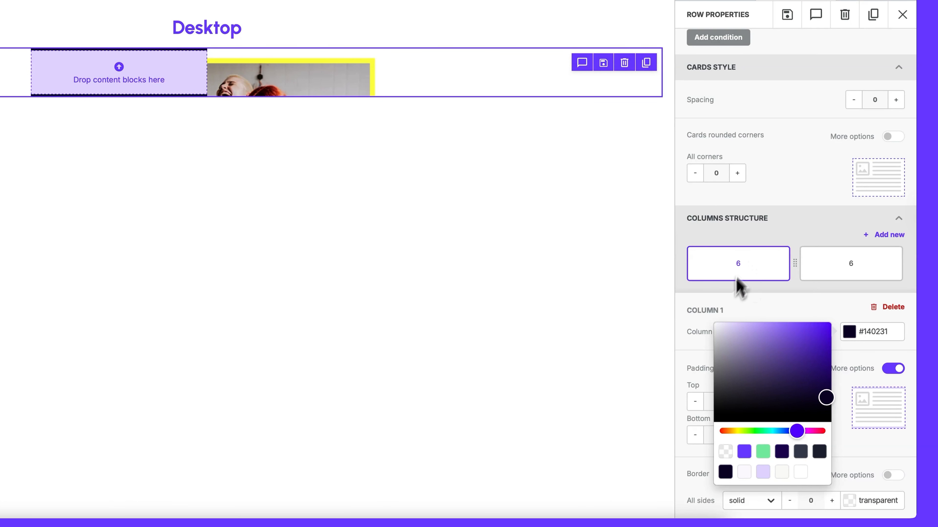
left_click(706, 399)
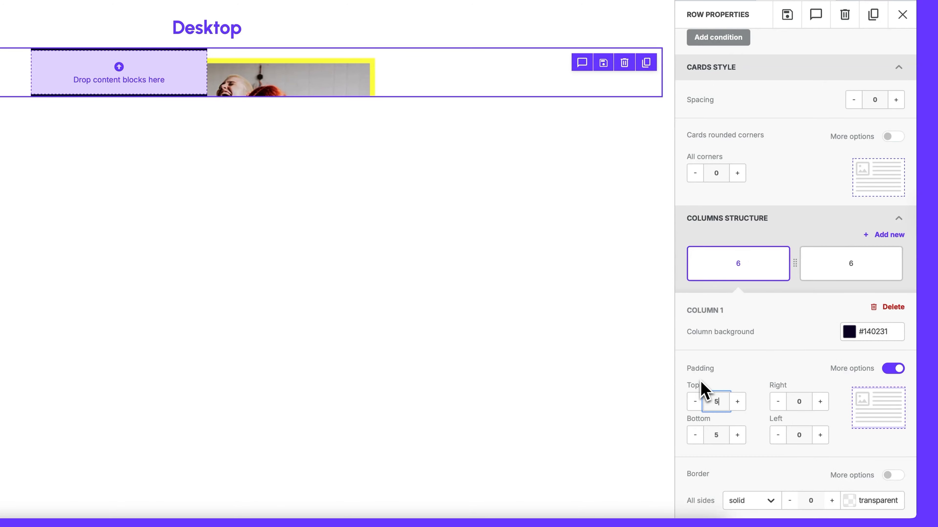
left_click(892, 369)
left_click(737, 402)
left_click(740, 405)
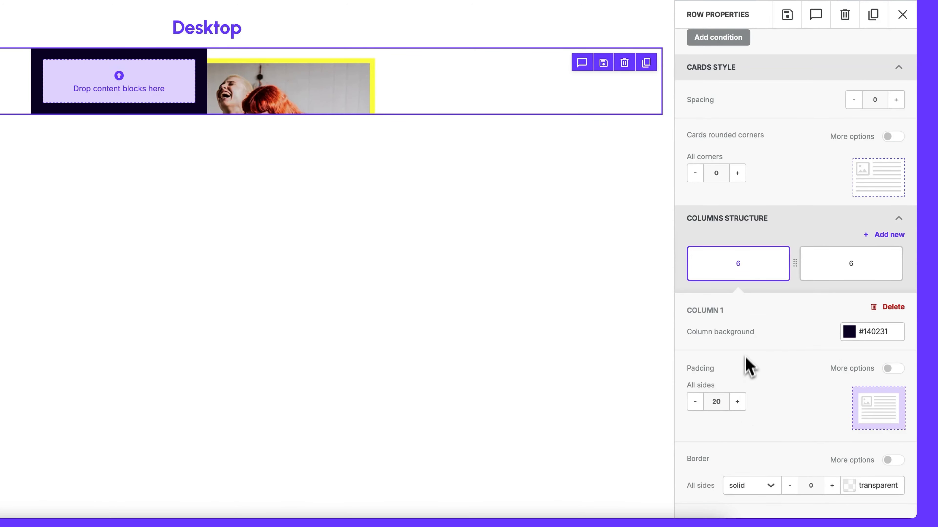
- Round all corners of the row's cards by 20
scroll(747, 354, "up", 3)
scroll(748, 329, "up", 1)
left_click_drag(722, 283, 704, 281)
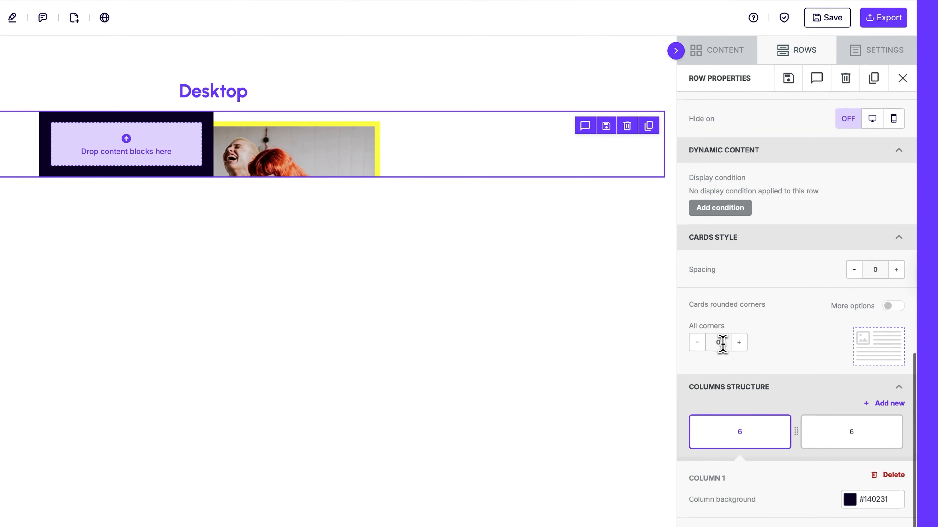
type("20")
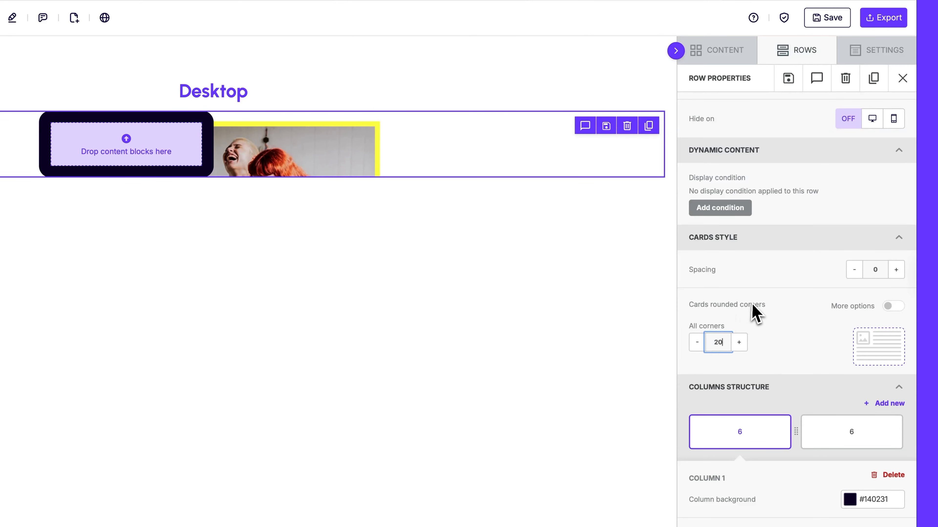
- Set the row's content area padding to 50 on all sides
scroll(750, 313, "up", 4)
scroll(755, 312, "up", 5)
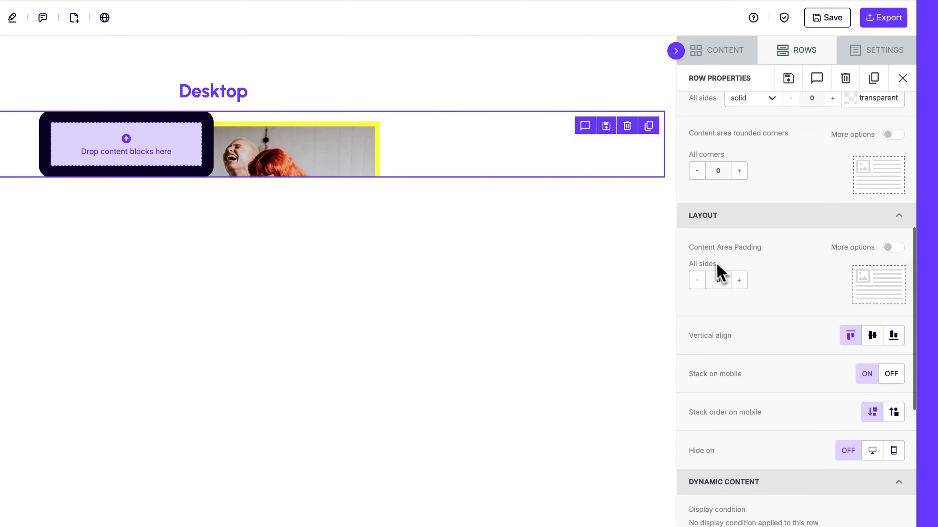
left_click_drag(722, 279, 706, 280)
type("50")
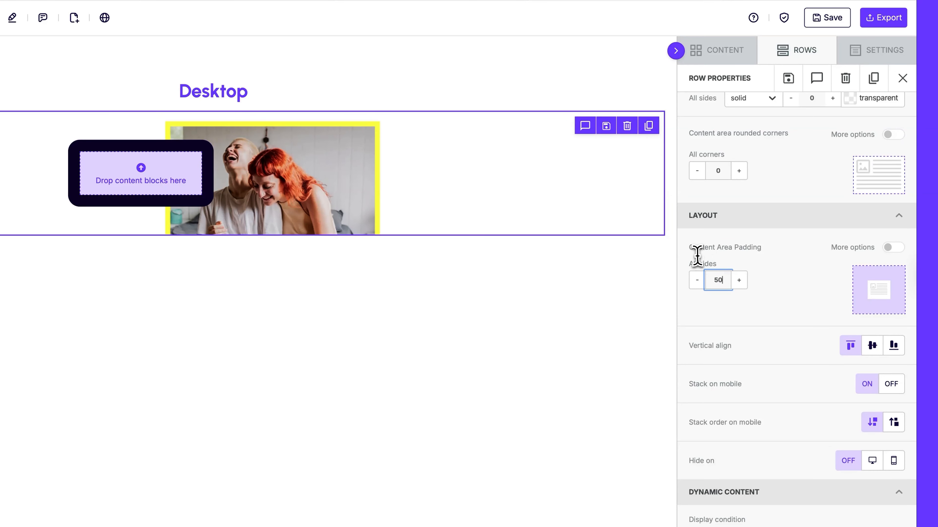
- Stack a title, a paragraph and a button block in the dark first-column card
left_click(716, 52)
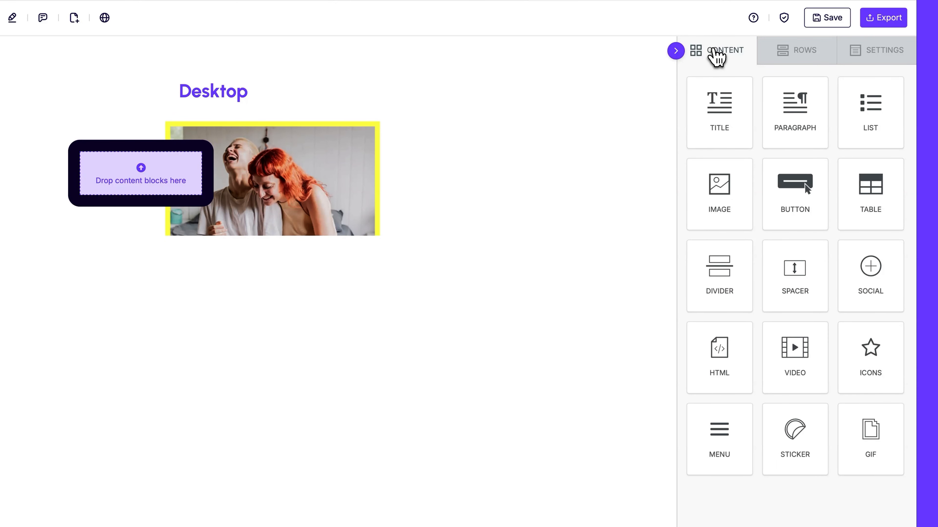
left_click_drag(724, 109, 178, 165)
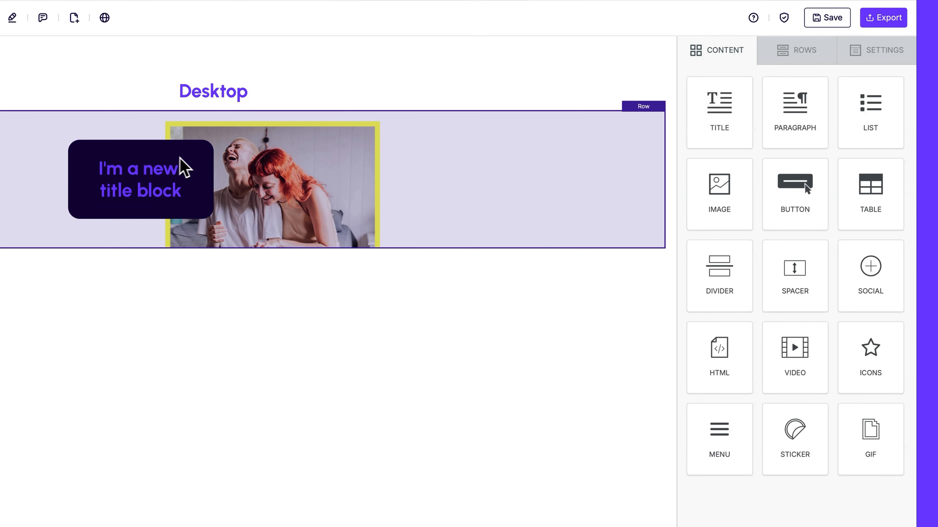
left_click_drag(773, 116, 166, 202)
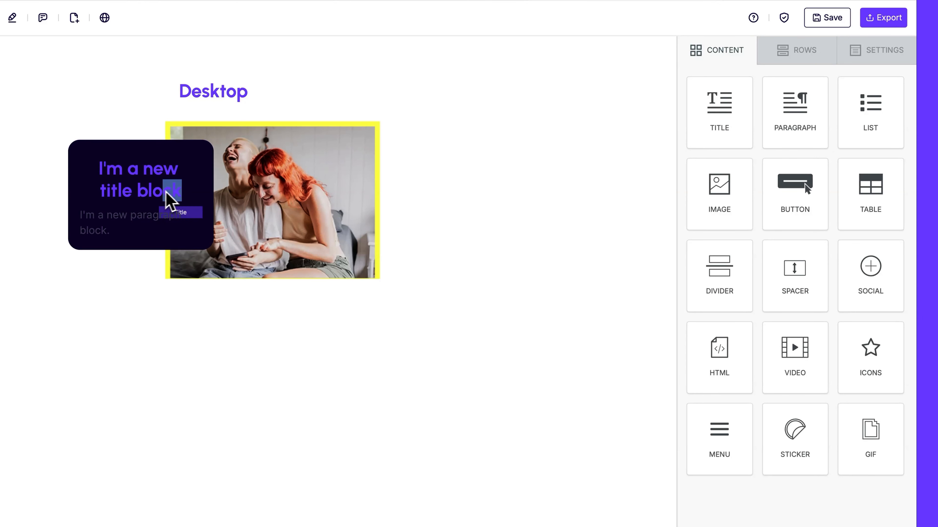
left_click_drag(794, 187, 106, 237)
- Set the card title's text and link colors to #ffffff and its font size to 24
left_click(163, 191)
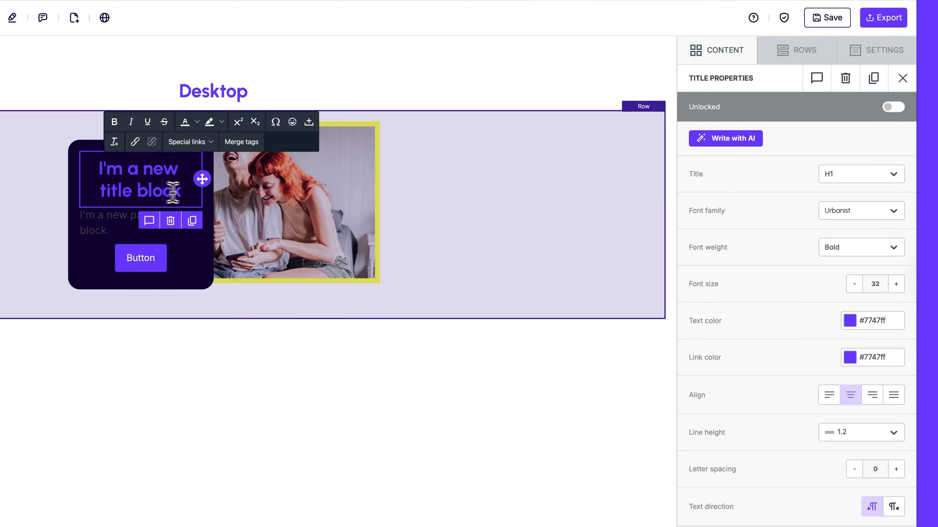
left_click(853, 324)
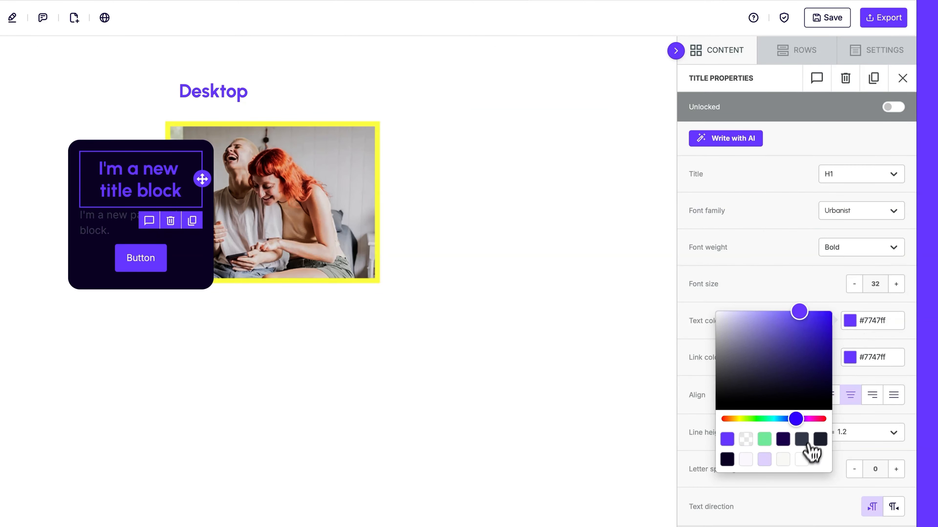
left_click(802, 460)
left_click(851, 359)
left_click(802, 496)
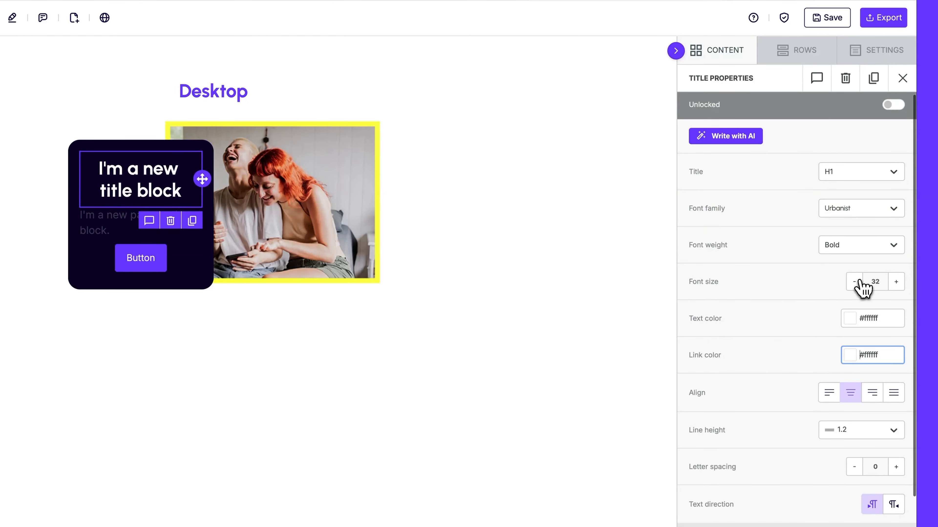
left_click_drag(883, 282, 865, 282)
type("24")
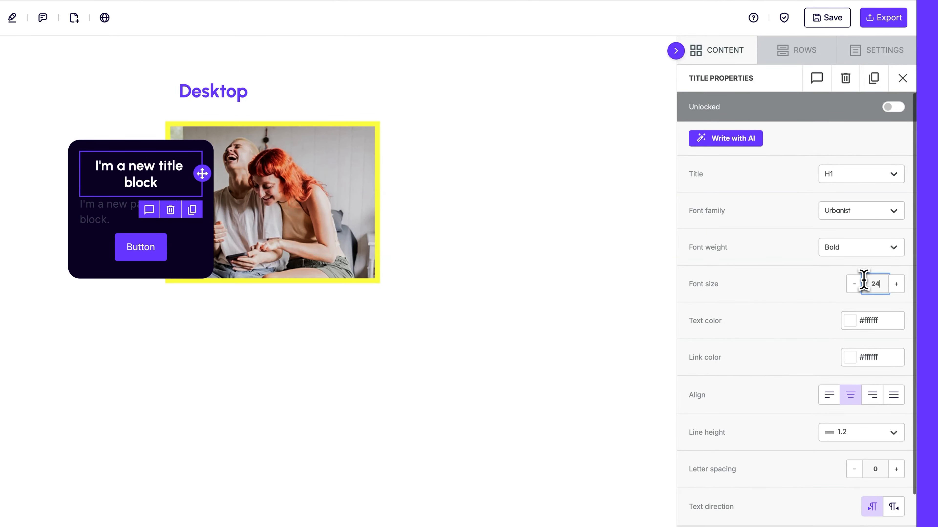
- Left-align the card title and set its right, left and top padding to 0
scroll(864, 287, "down", 2)
left_click(830, 318)
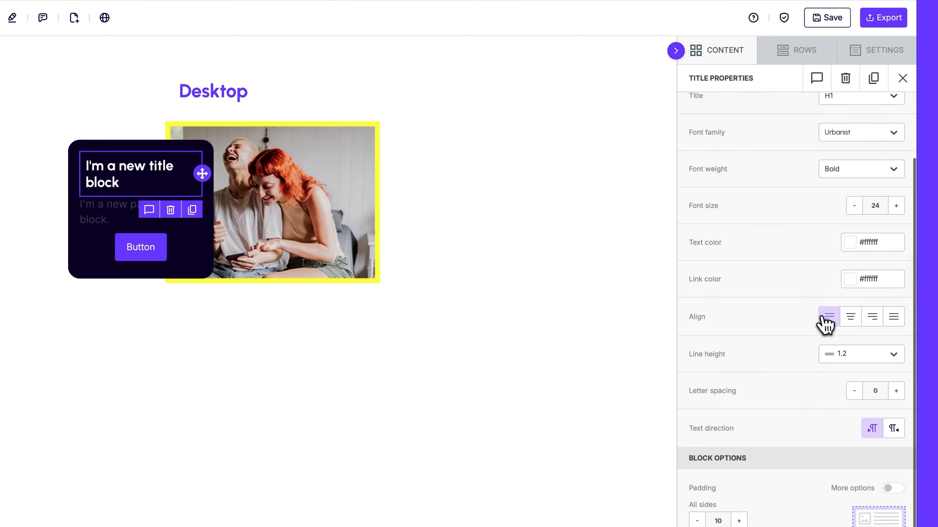
scroll(813, 317, "down", 1)
left_click(891, 395)
double_click(798, 422)
type("0")
double_click(797, 458)
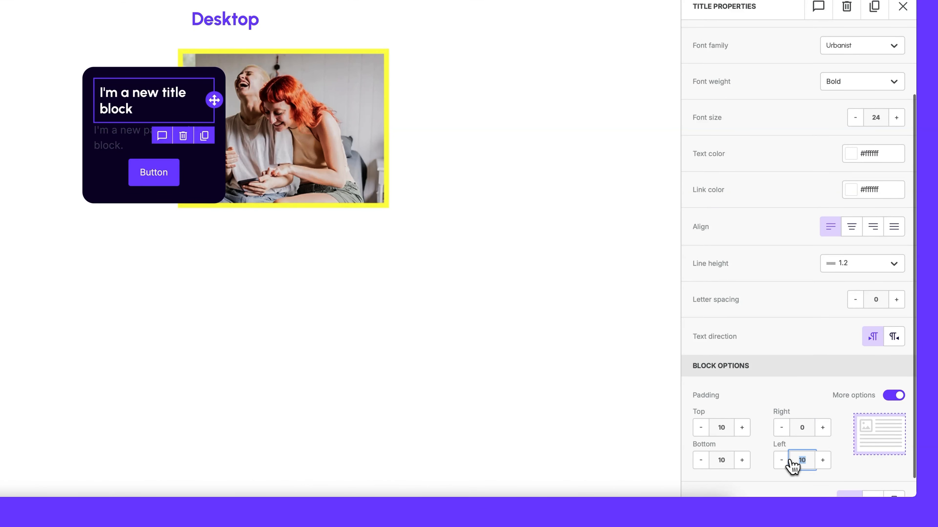
type("0")
double_click(720, 432)
type("0")
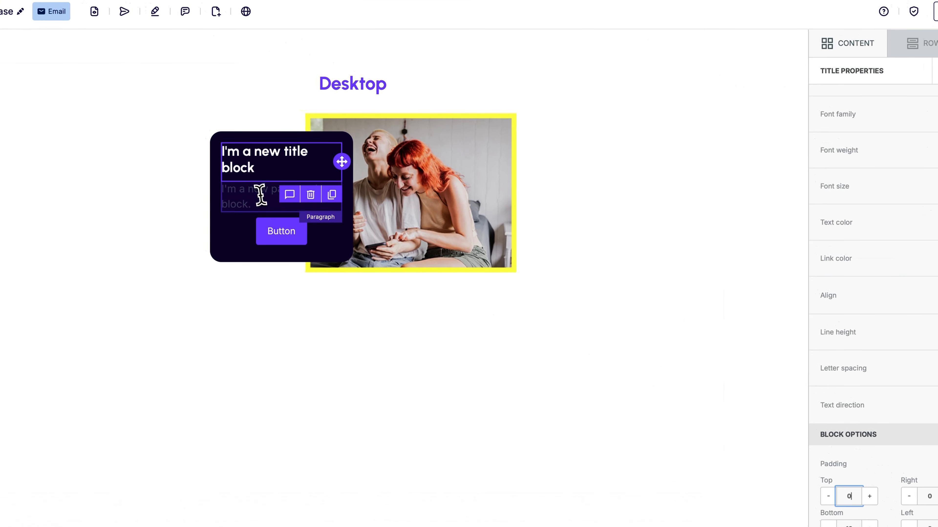
- Set the text and link colors of the card's paragraph to white
left_click(192, 158)
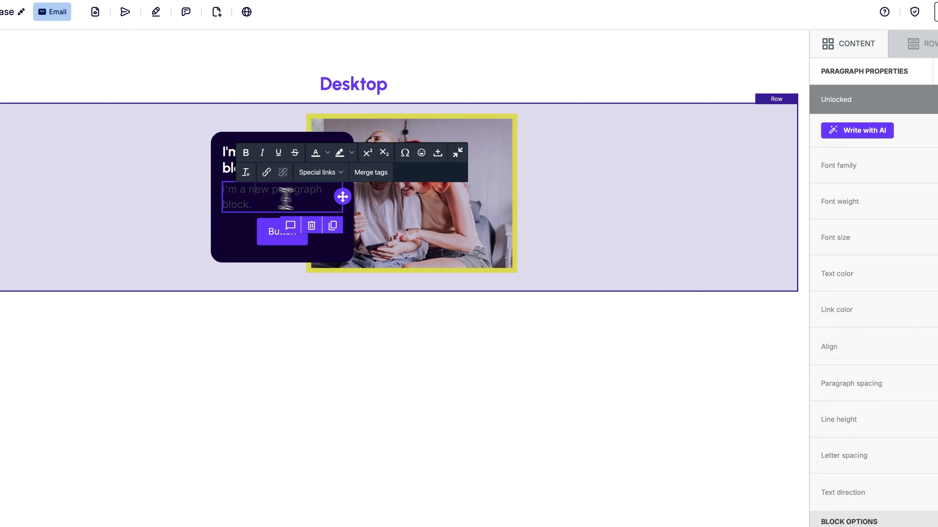
left_click(857, 237)
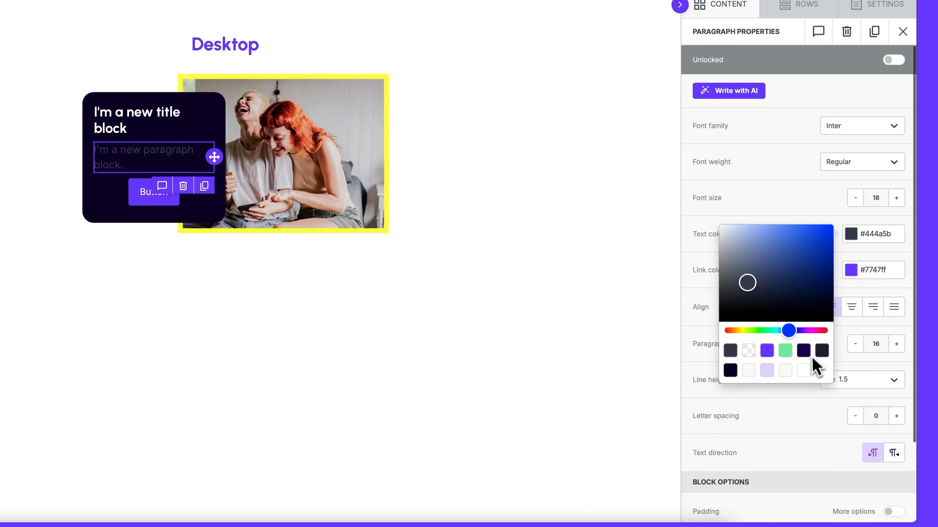
left_click(809, 369)
left_click(850, 270)
left_click(807, 407)
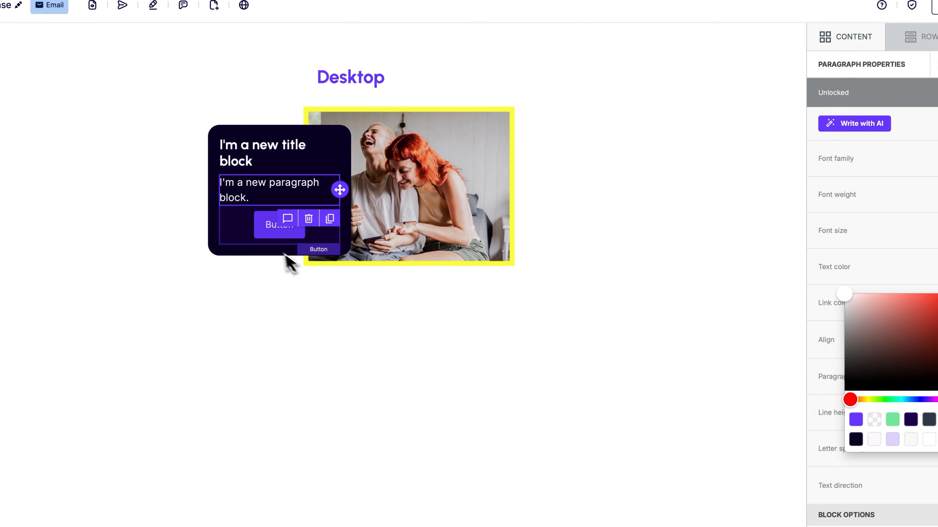
- Give the card's button a #ffffff background and #272d3d text
left_click(123, 203)
scroll(842, 331, "down", 3)
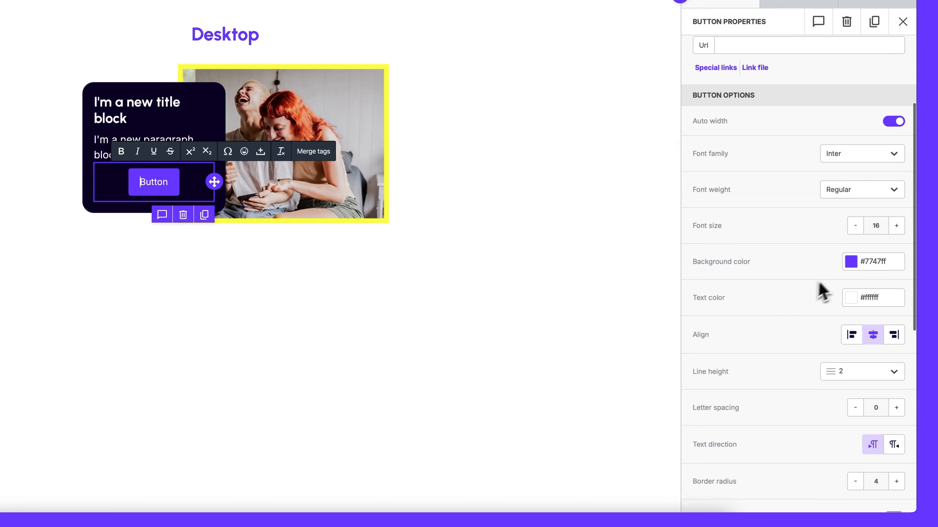
left_click(913, 282)
left_click(821, 376)
left_click(852, 299)
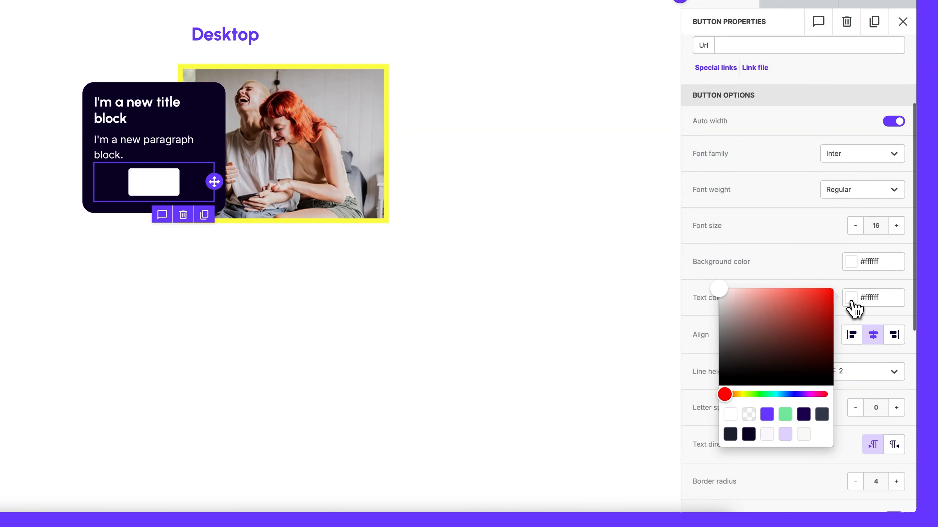
left_click(731, 434)
left_click(806, 273)
- Left-align the card's button and set its right and left block padding to 0
scroll(808, 271, "down", 5)
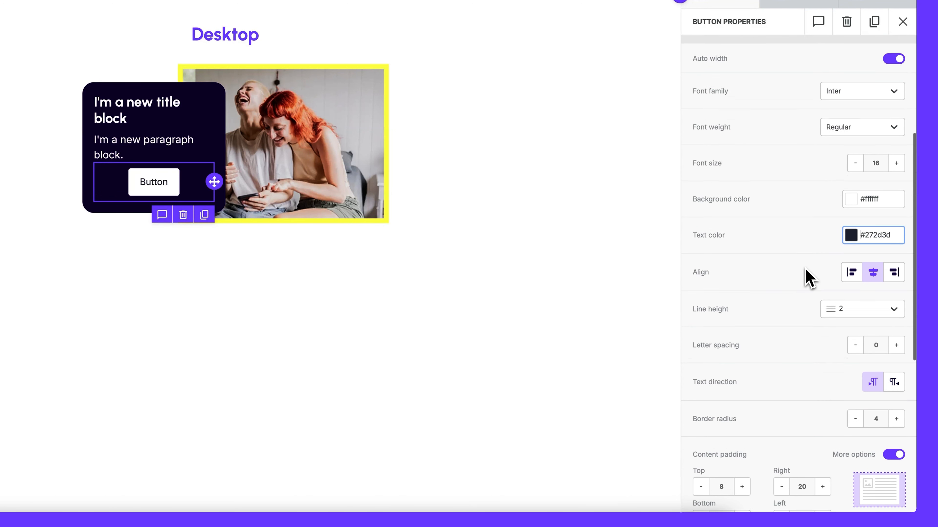
scroll(808, 277, "down", 3)
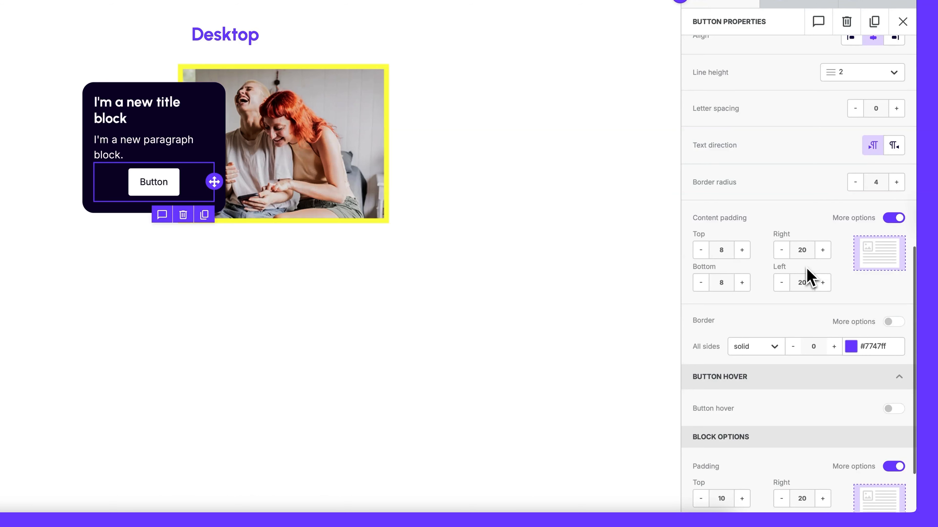
scroll(809, 277, "up", 3)
scroll(809, 277, "up", 2)
left_click(852, 186)
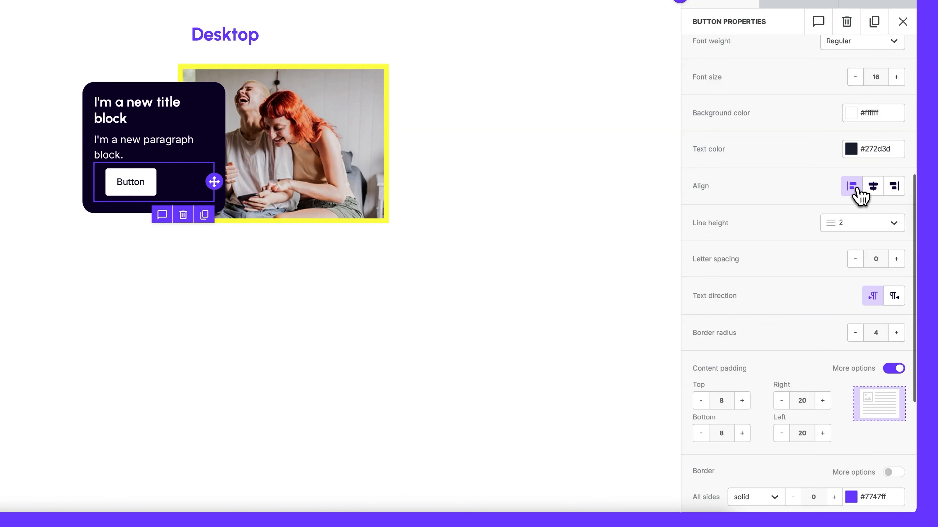
scroll(802, 283, "down", 6)
double_click(797, 420)
type("0")
left_click(791, 454)
double_click(790, 454)
type("0")
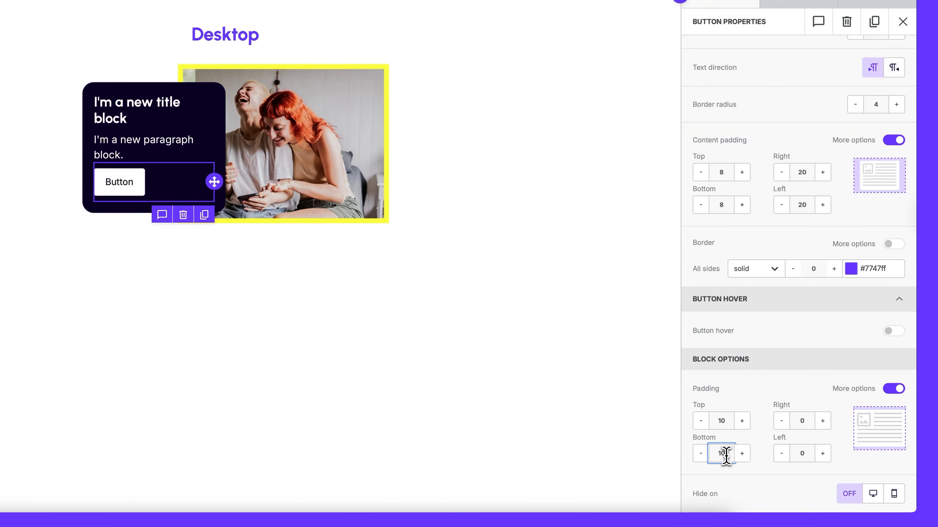
left_click(494, 184)
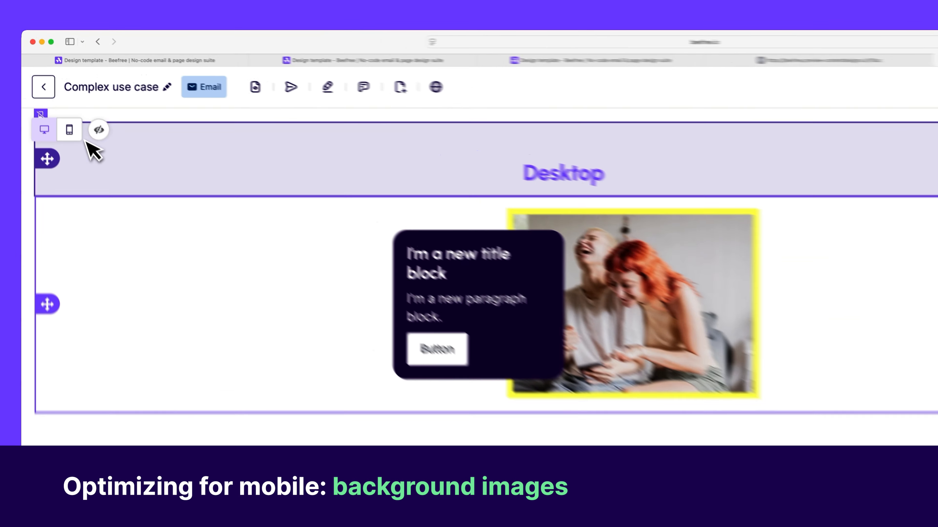
- Check how the card row renders in the mobile view and return to the desktop view
left_click(53, 96)
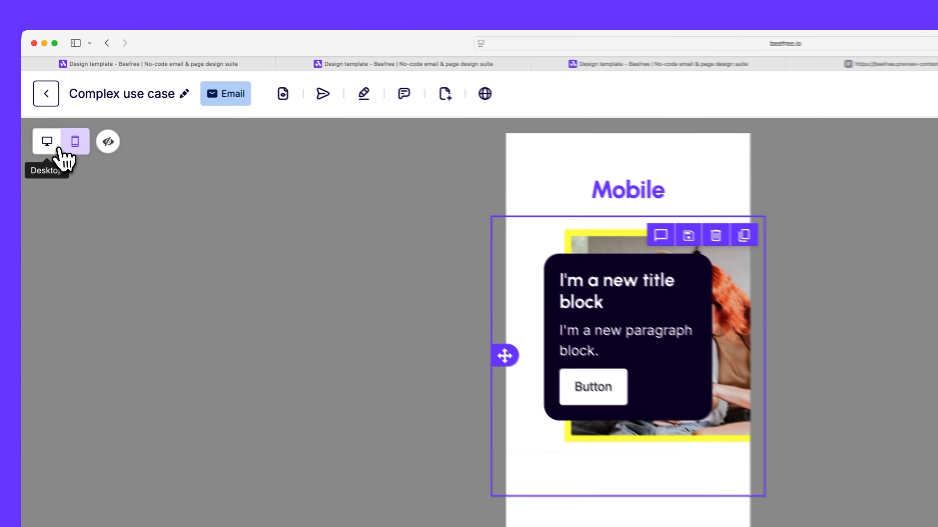
left_click(36, 95)
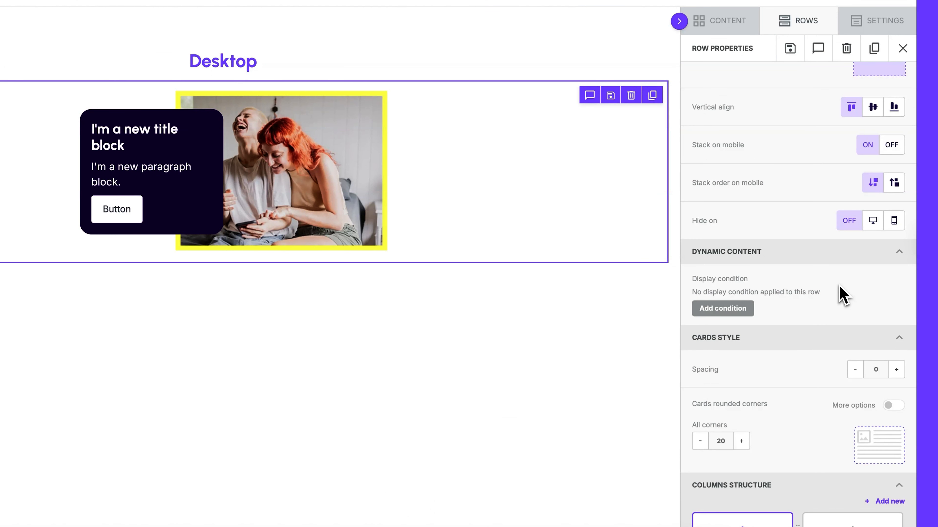
scroll(875, 311, "down", 1)
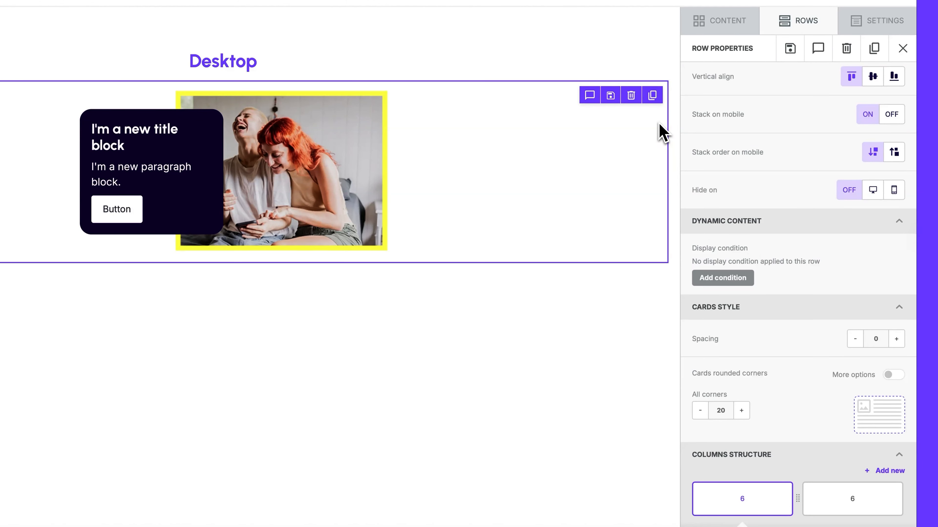
- Duplicate the card row and hide the upper of the two rows on mobile
left_click(652, 96)
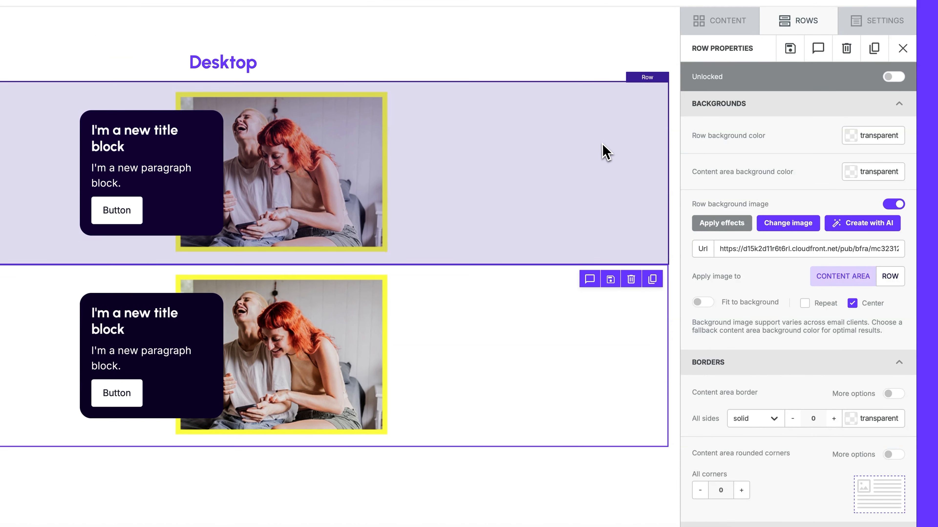
left_click(606, 152)
scroll(791, 251, "down", 15)
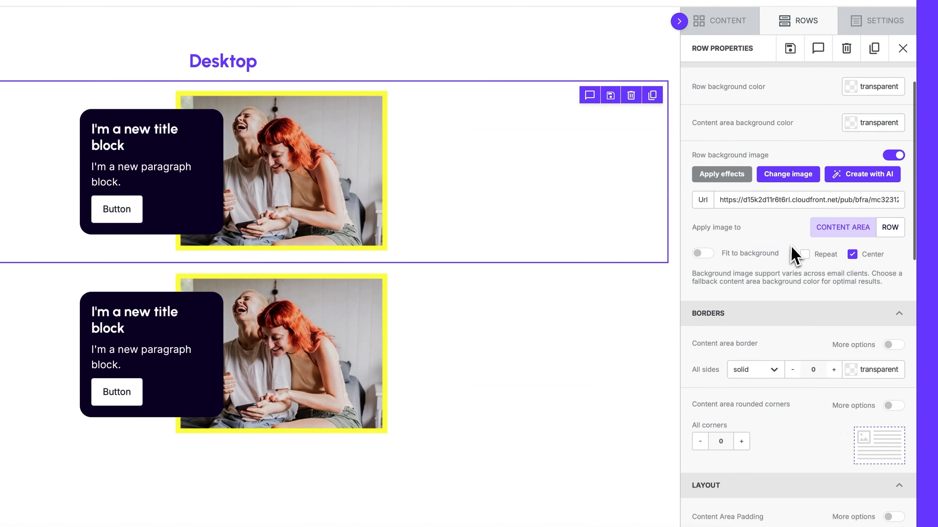
left_click(894, 265)
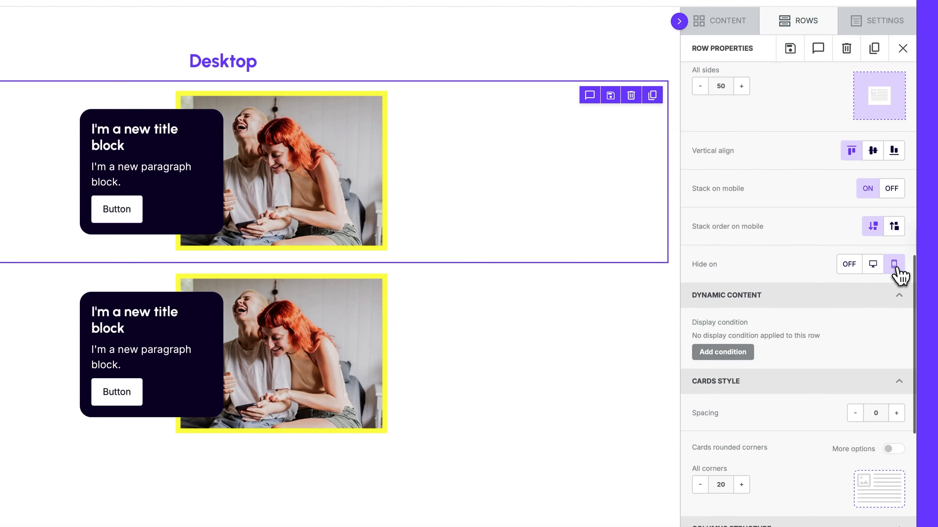
- Hide the lower duplicate row on desktop
left_click(576, 328)
scroll(794, 311, "down", 10)
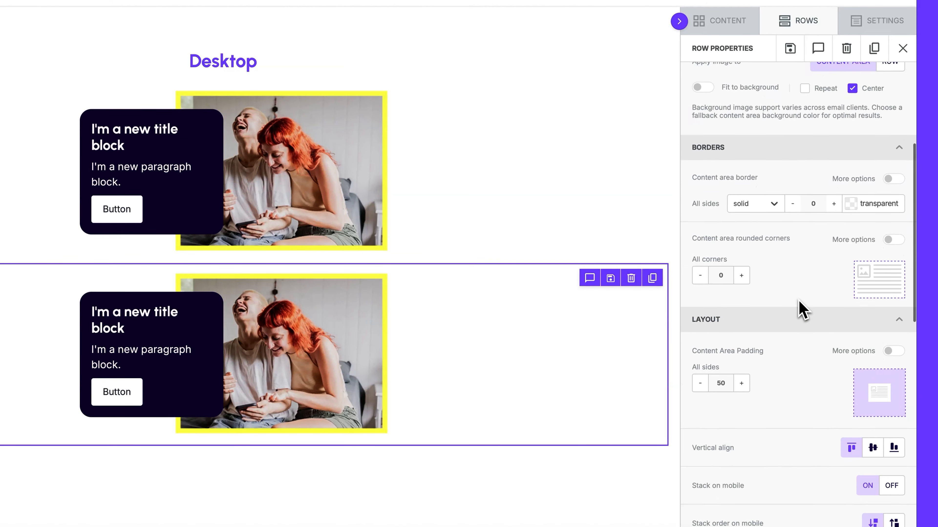
left_click(873, 341)
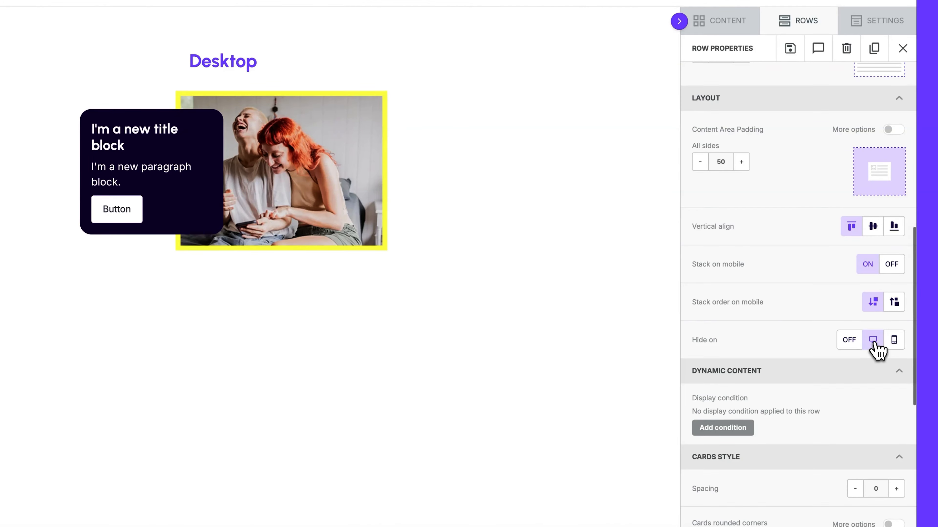
- In the mobile view, replace the row's background image with the background-mobile PNG from the Playground folder
left_click(56, 98)
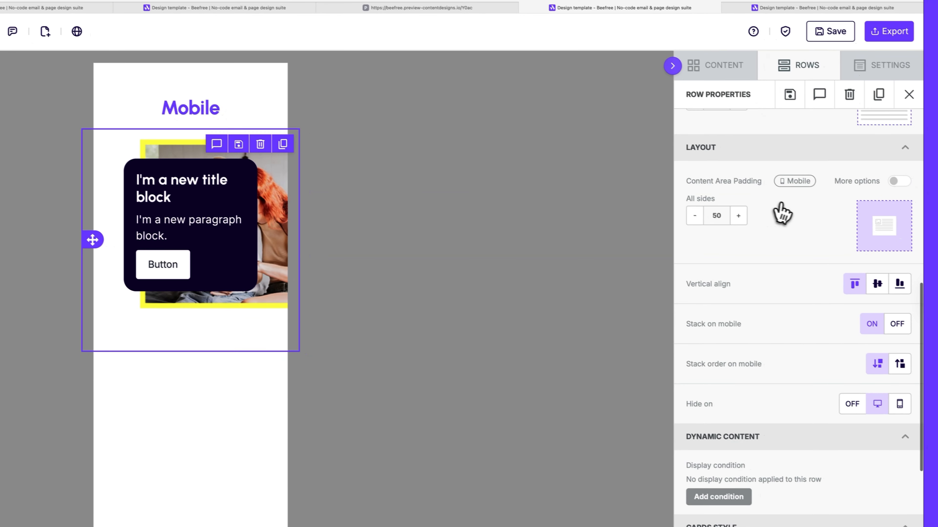
scroll(809, 204, "up", 10)
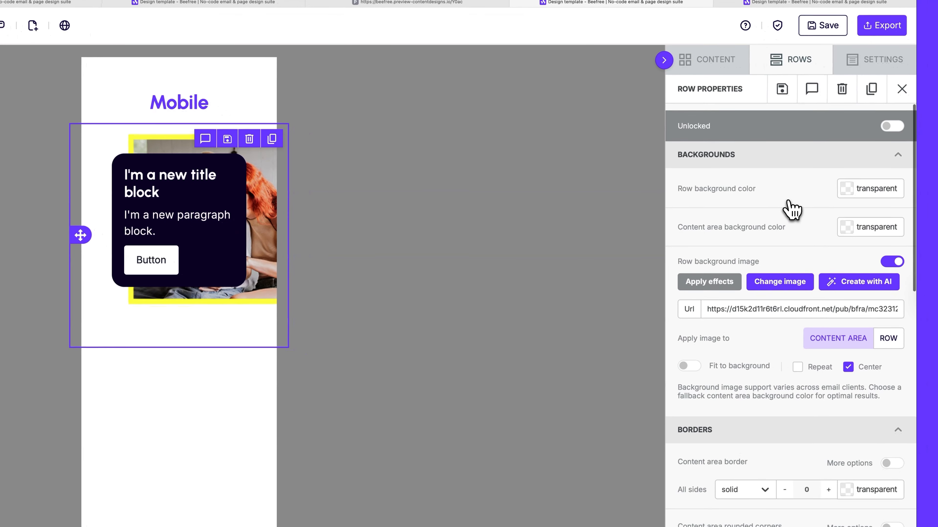
left_click(779, 280)
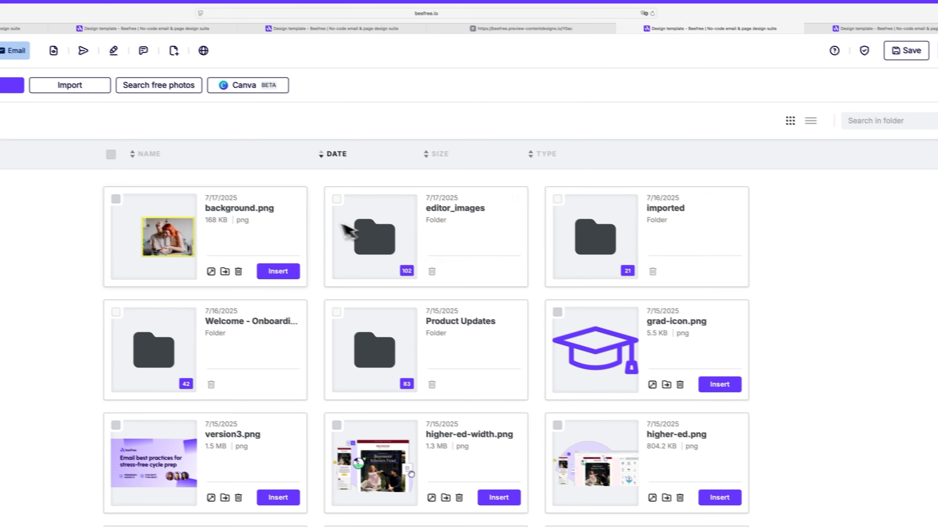
left_click(878, 123)
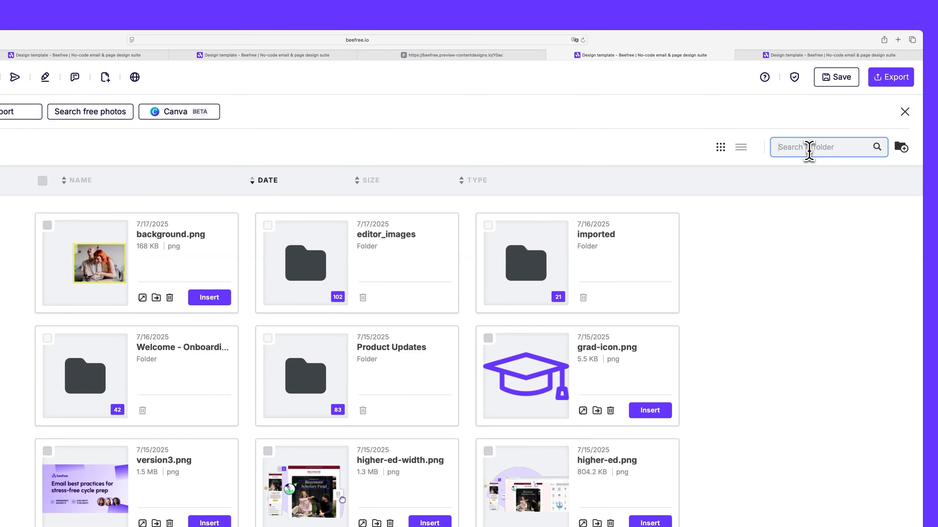
left_click(84, 262)
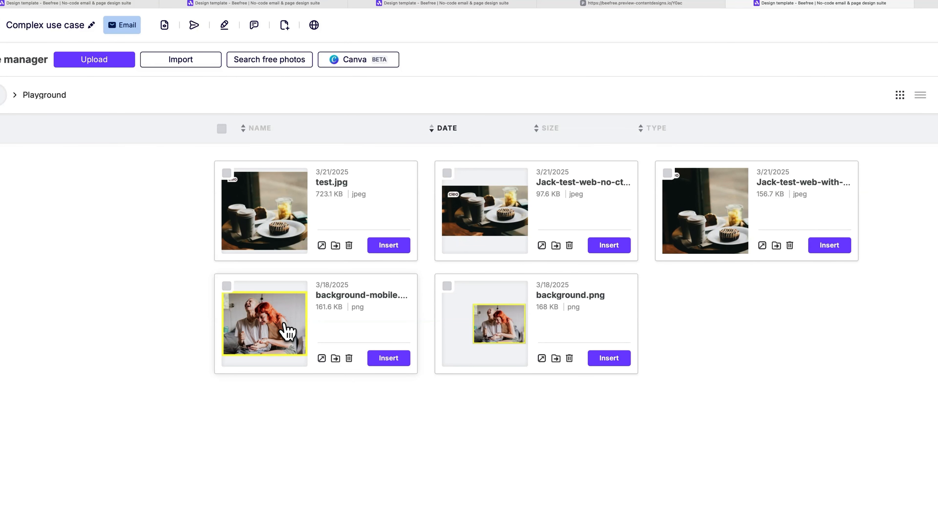
left_click(381, 360)
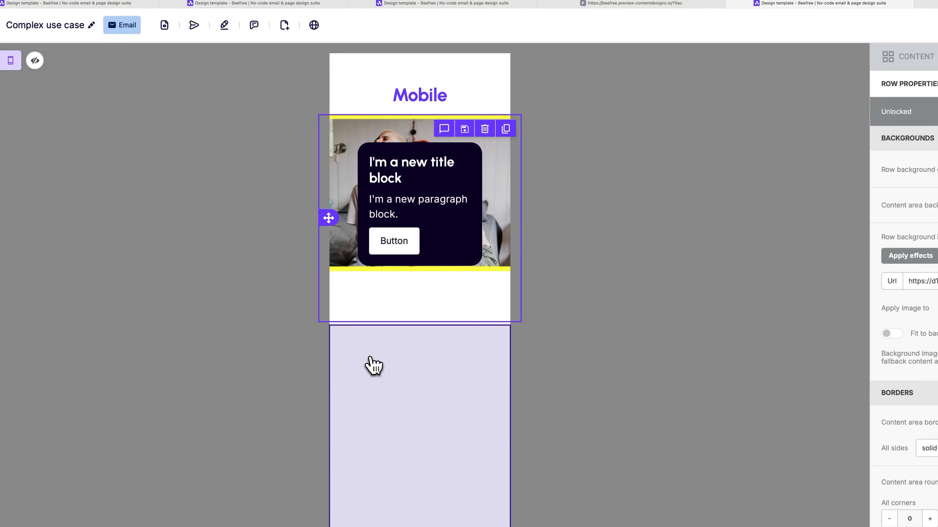
- Reverse the mobile row's stack order and set the mobile height of the spacer above the card to 150
scroll(775, 371, "down", 10)
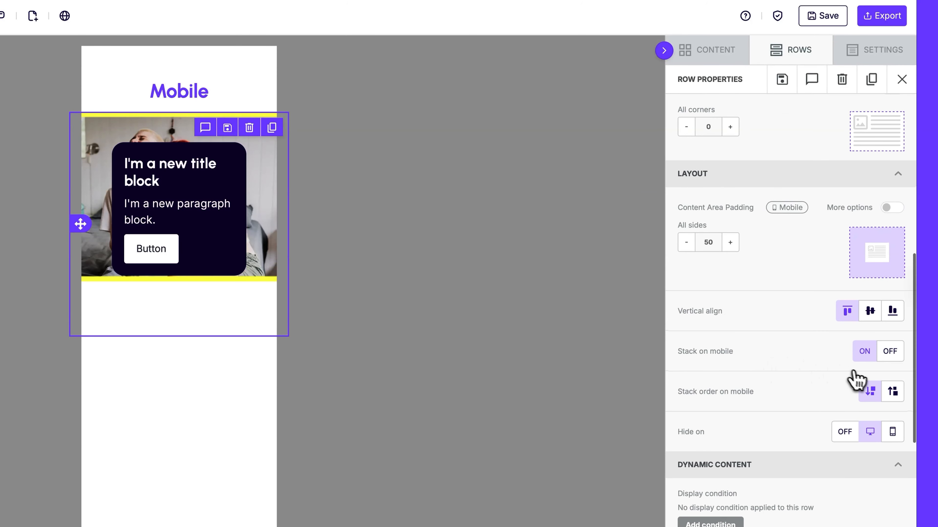
left_click(893, 391)
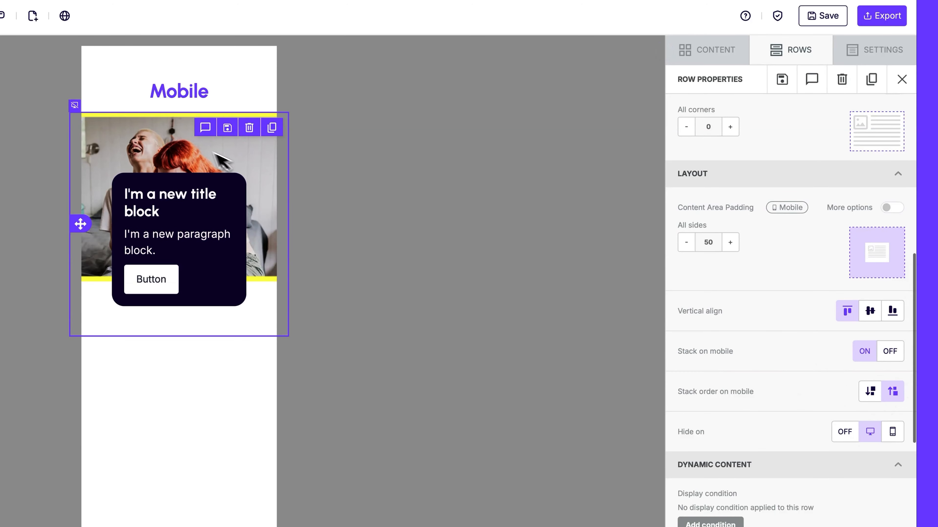
left_click(178, 162)
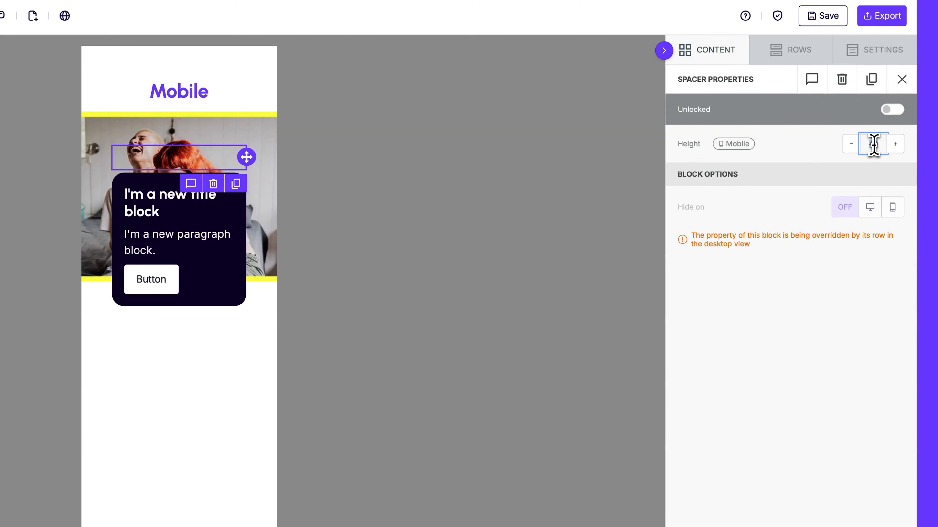
type("150")
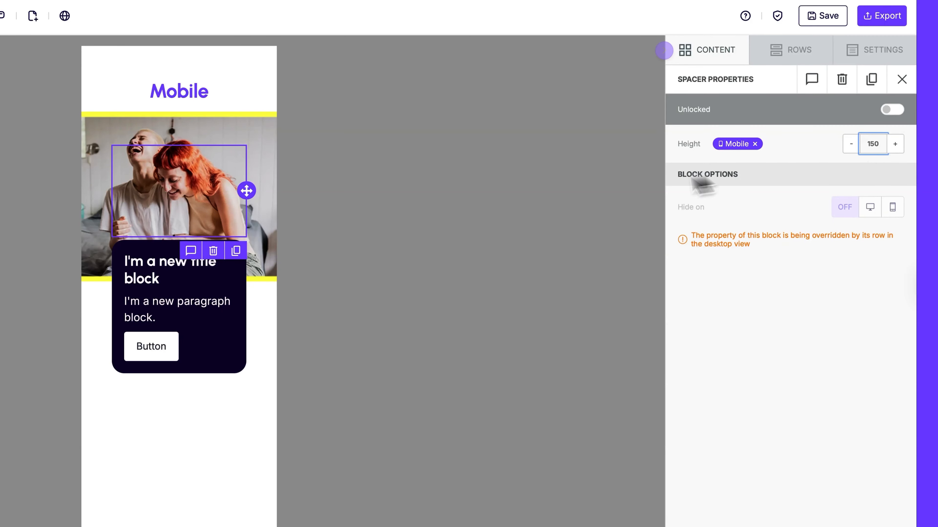
- Set the mobile row's right and left content area padding to 20 and return to the desktop view
left_click(273, 262)
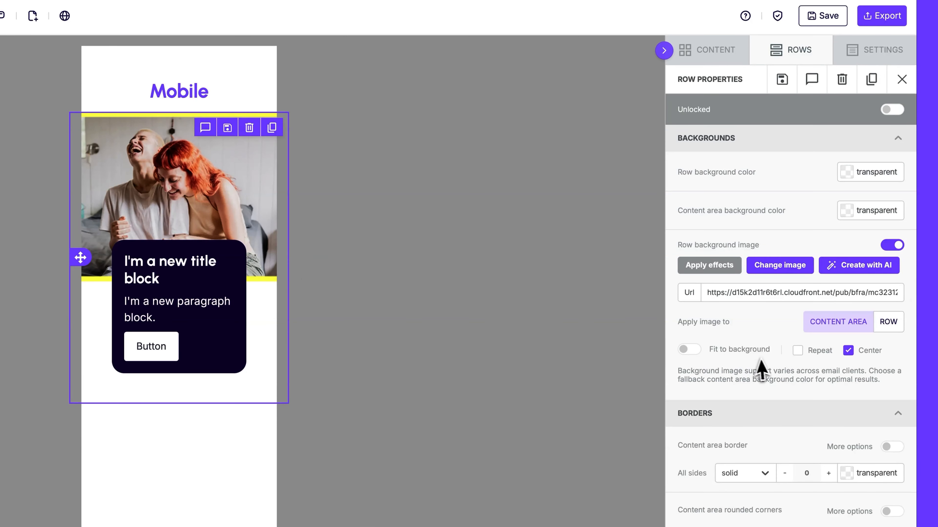
scroll(775, 369, "down", 10)
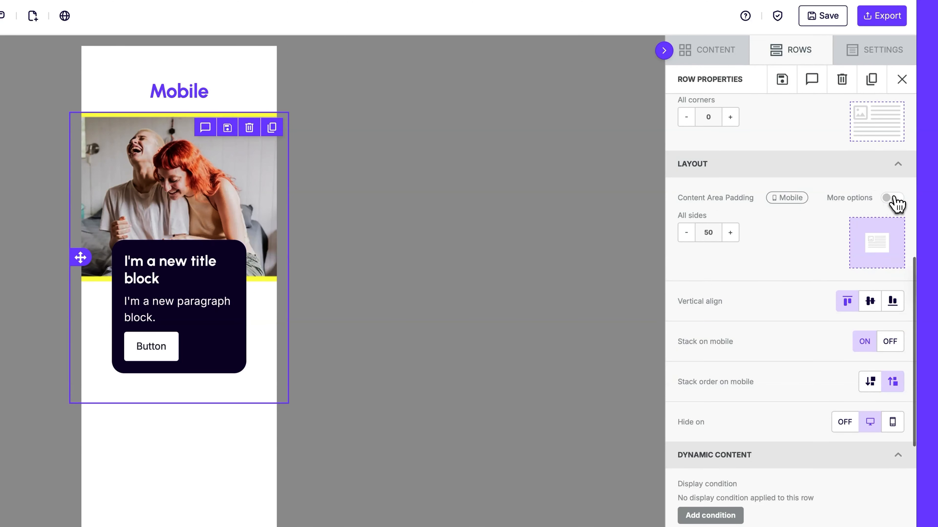
left_click(893, 199)
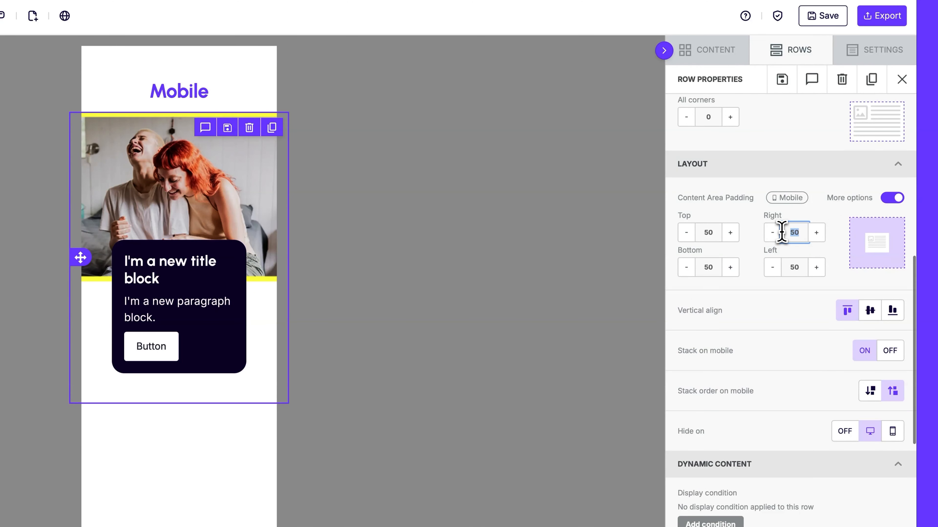
type("20")
left_click(779, 269)
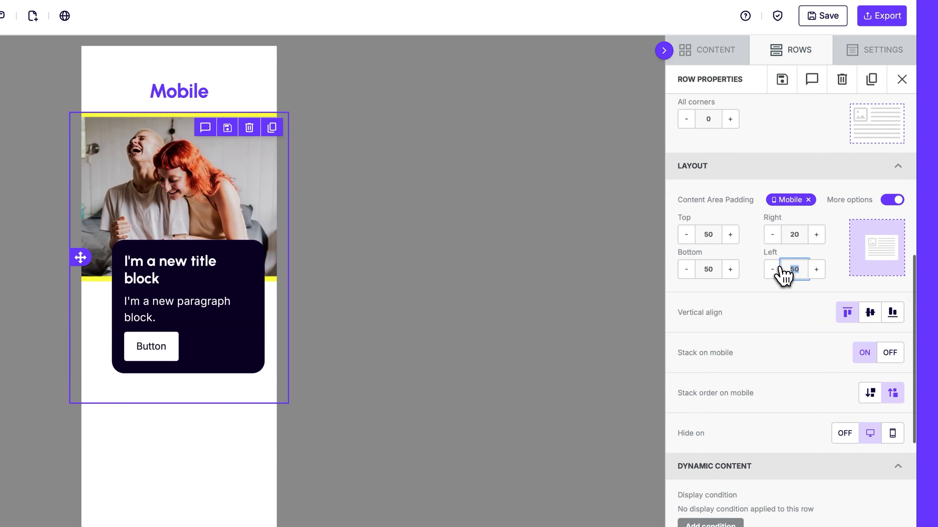
type("20")
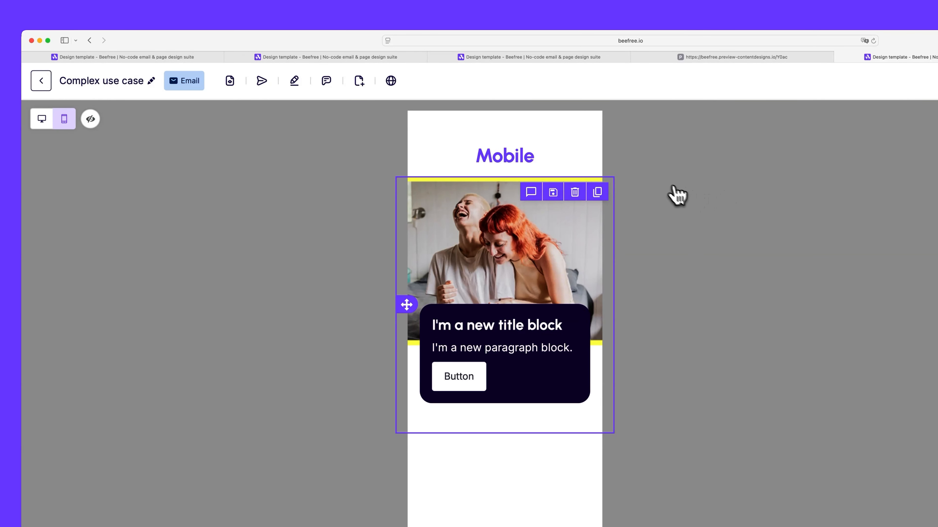
left_click(42, 118)
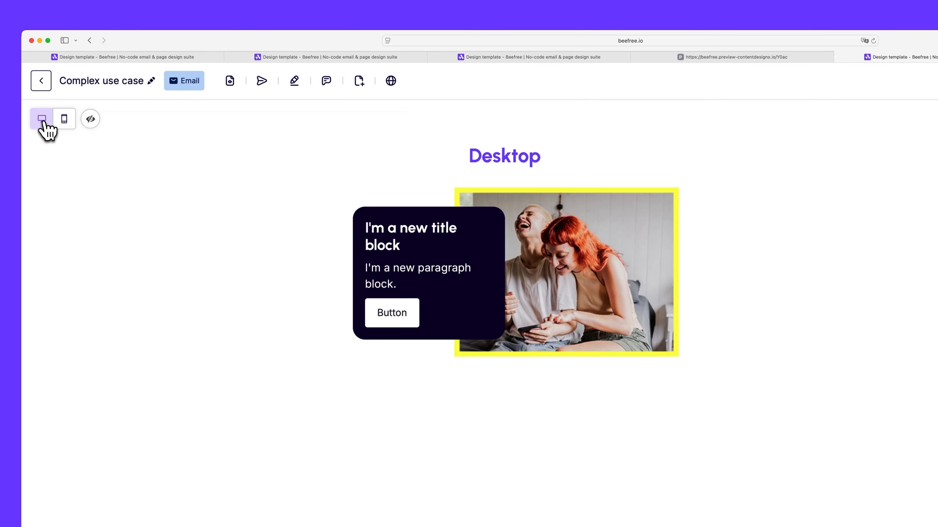